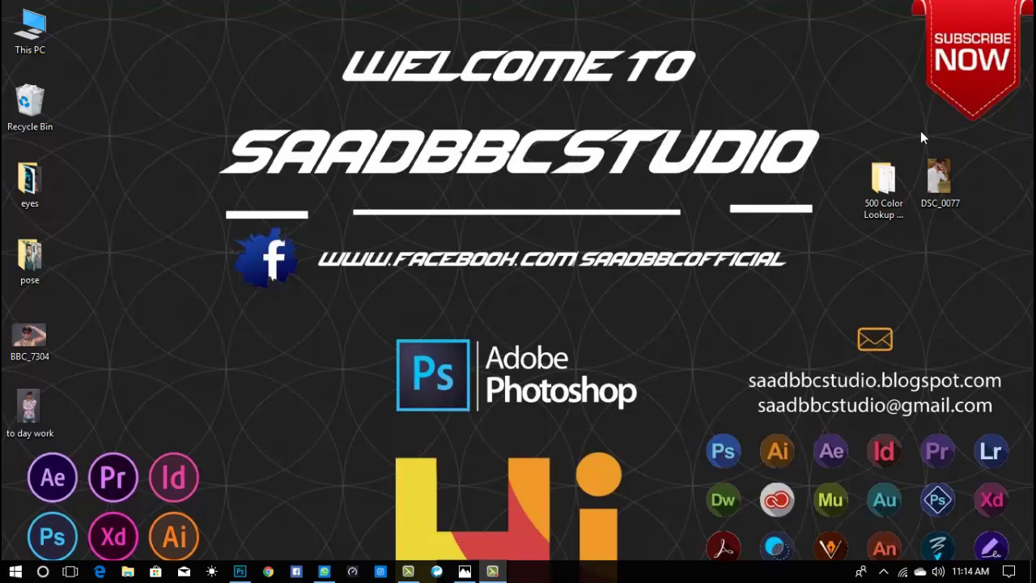
# Step: Open the '500 Color Lookup presets for photoshop' folder from the desktop
pyautogui.doubleClick(883, 180)
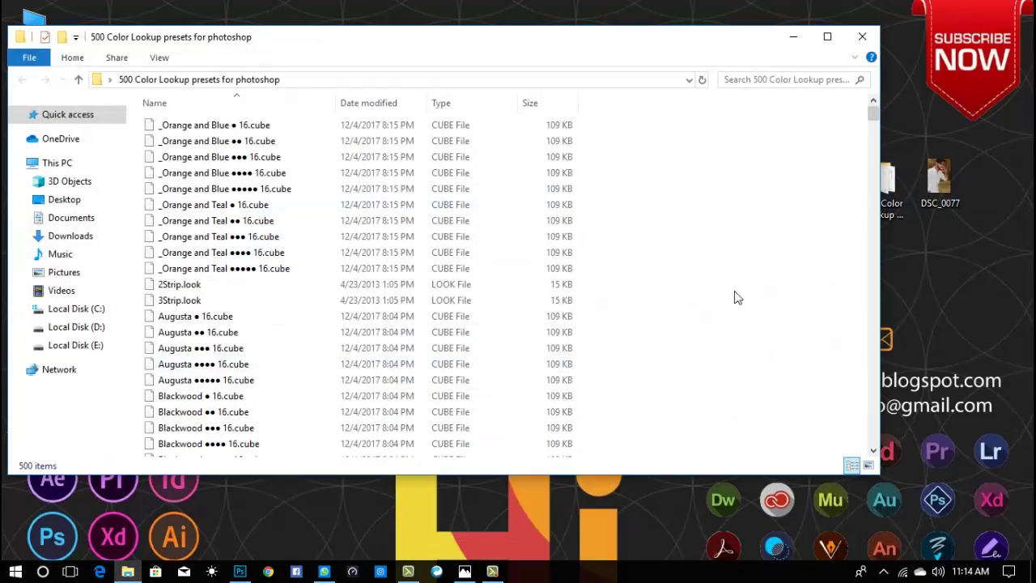
# Step: Browse the list of CUBE and LOOK preset files, then close and reopen the folder
pyautogui.scroll(-6, 731, 298)
pyautogui.scroll(-7, 732, 298)
pyautogui.scroll(-7, 731, 300)
pyautogui.scroll(-7, 731, 301)
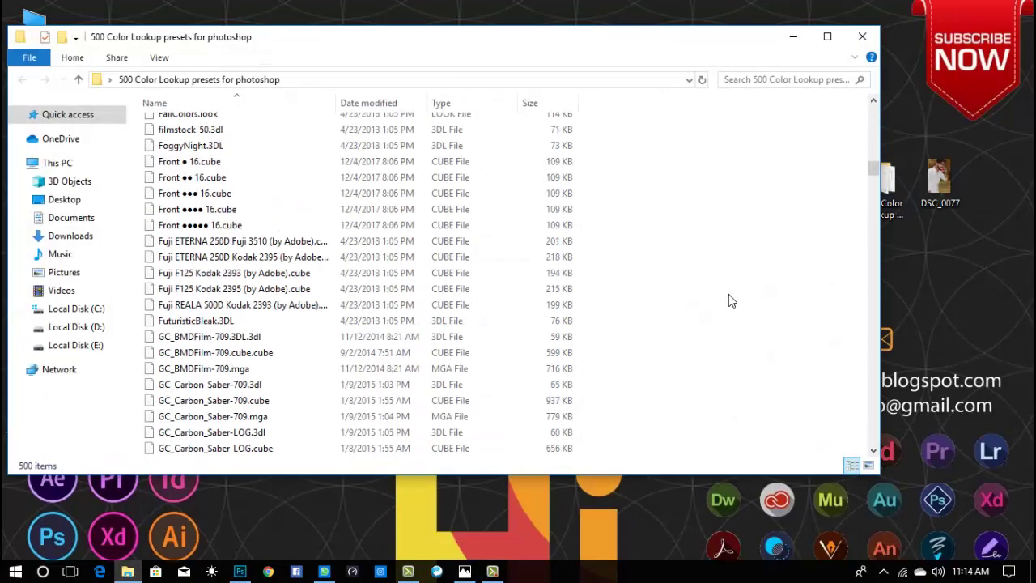
pyautogui.scroll(-3, 731, 301)
pyautogui.scroll(-7, 733, 293)
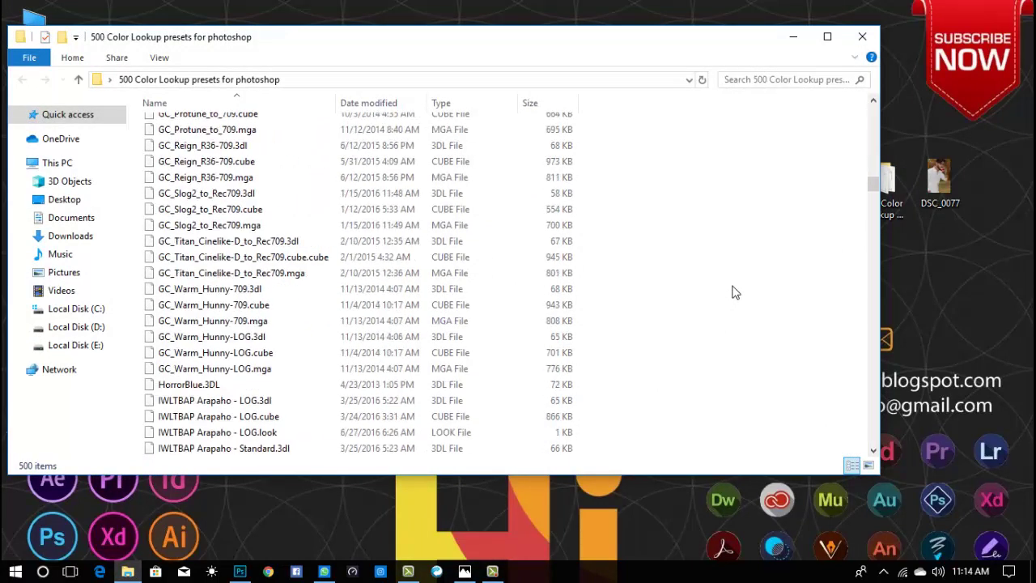
pyautogui.scroll(-7, 733, 294)
pyautogui.scroll(-7, 732, 293)
pyautogui.scroll(-7, 735, 378)
pyautogui.scroll(-7, 736, 388)
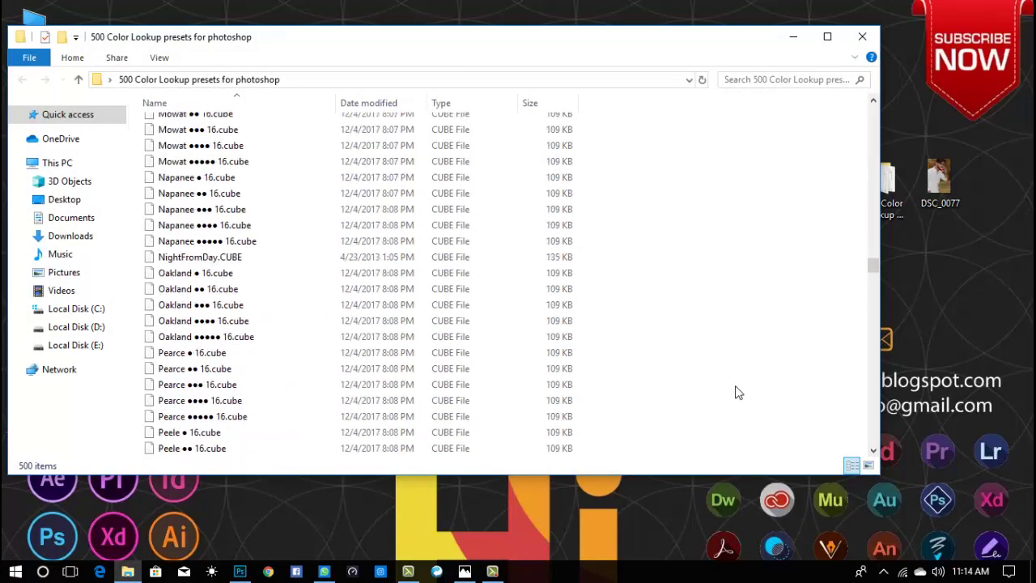
pyautogui.scroll(-7, 741, 401)
pyautogui.scroll(-7, 745, 410)
pyautogui.scroll(-7, 743, 408)
pyautogui.scroll(-7, 743, 407)
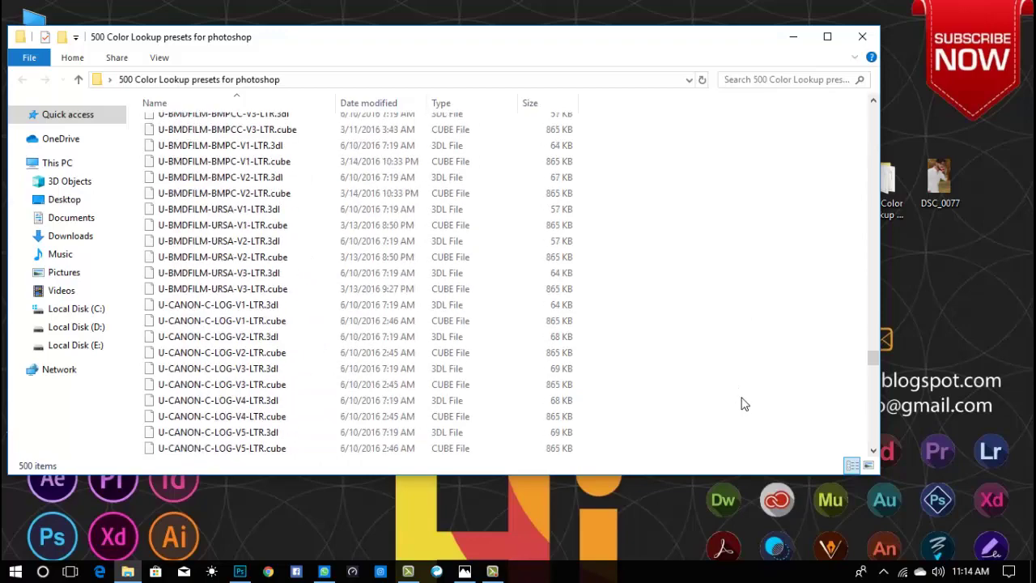
pyautogui.scroll(-7, 743, 407)
pyautogui.scroll(-5, 741, 397)
pyautogui.scroll(5, 763, 235)
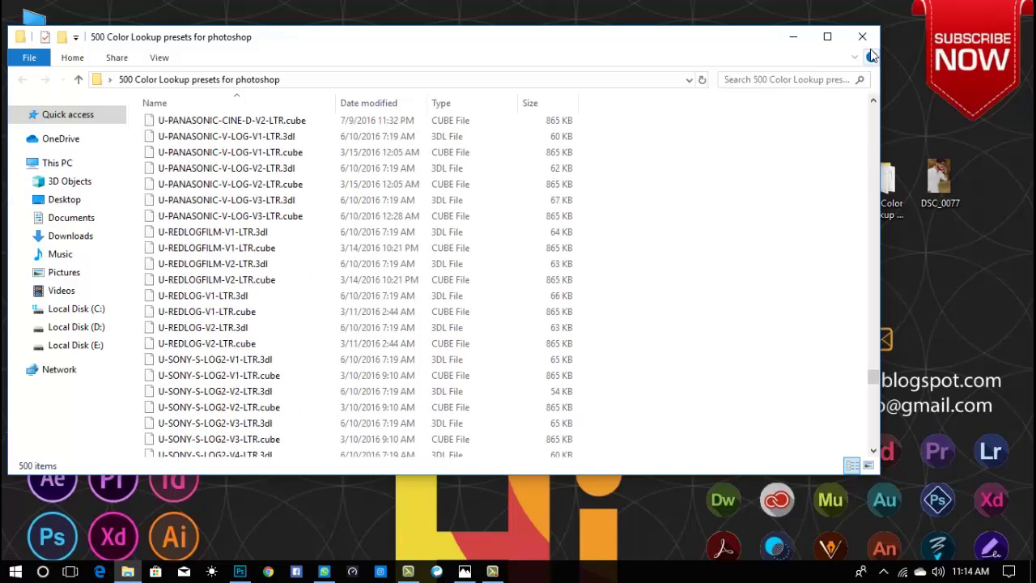
pyautogui.click(863, 36)
pyautogui.doubleClick(883, 185)
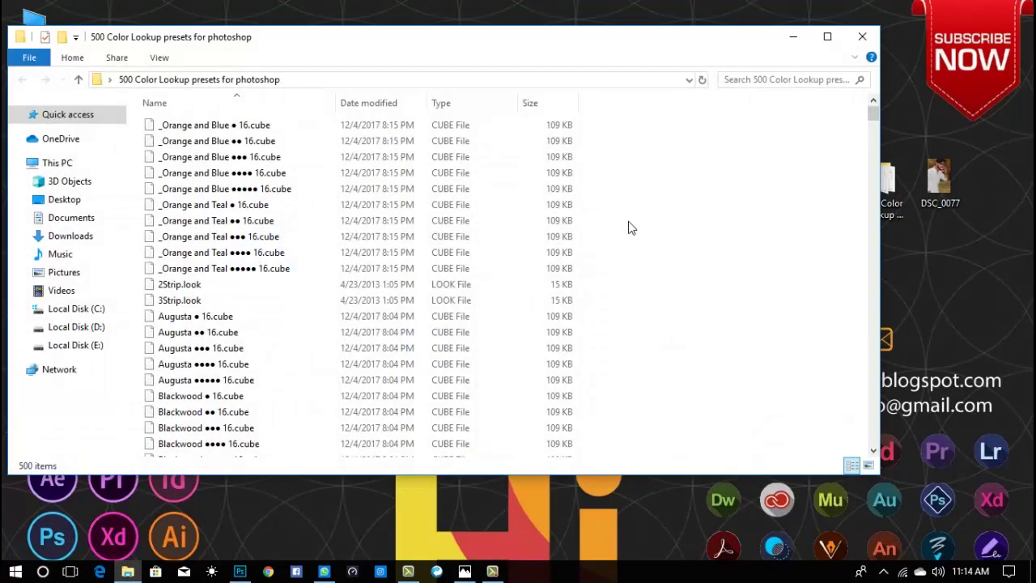
# Step: Copy all 500 preset files and close the presets folder
pyautogui.hotkey('ctrl', 'a')
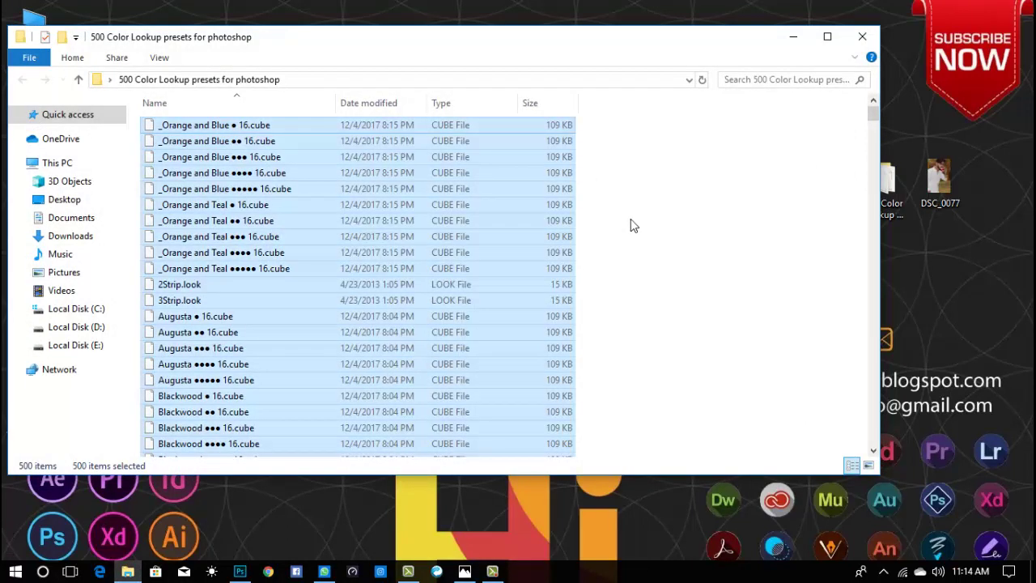
pyautogui.rightClick(475, 217)
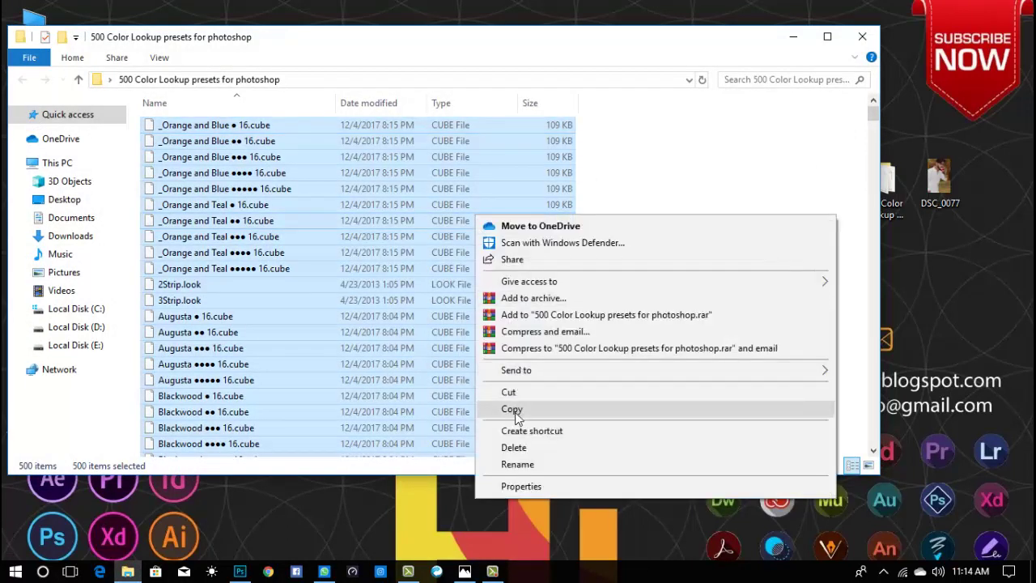
pyautogui.click(514, 412)
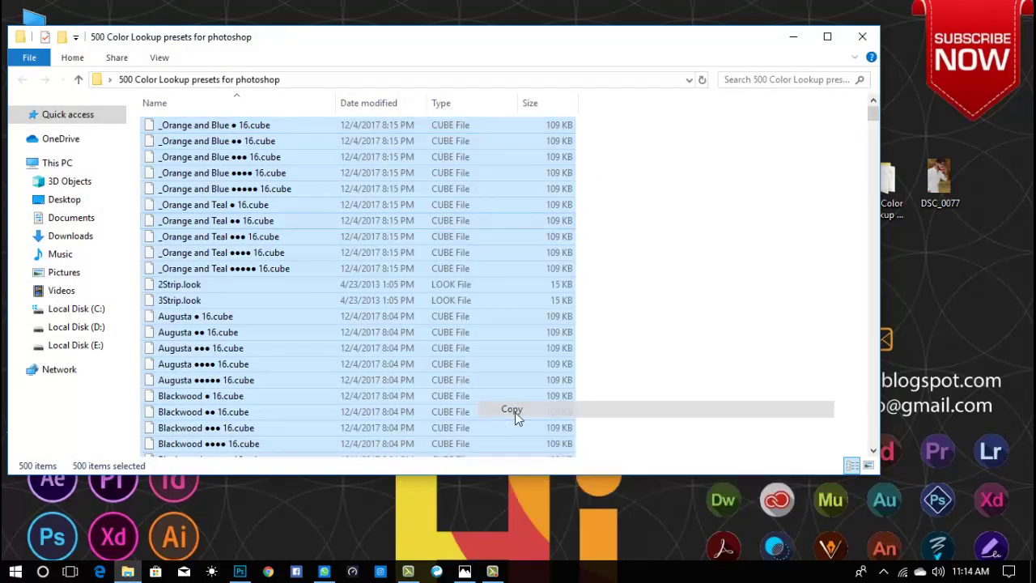
pyautogui.click(862, 36)
# Step: Go to C:\Program Files\Adobe\Adobe Photoshop CC 2019\Presets\3DLUTs
pyautogui.doubleClick(29, 33)
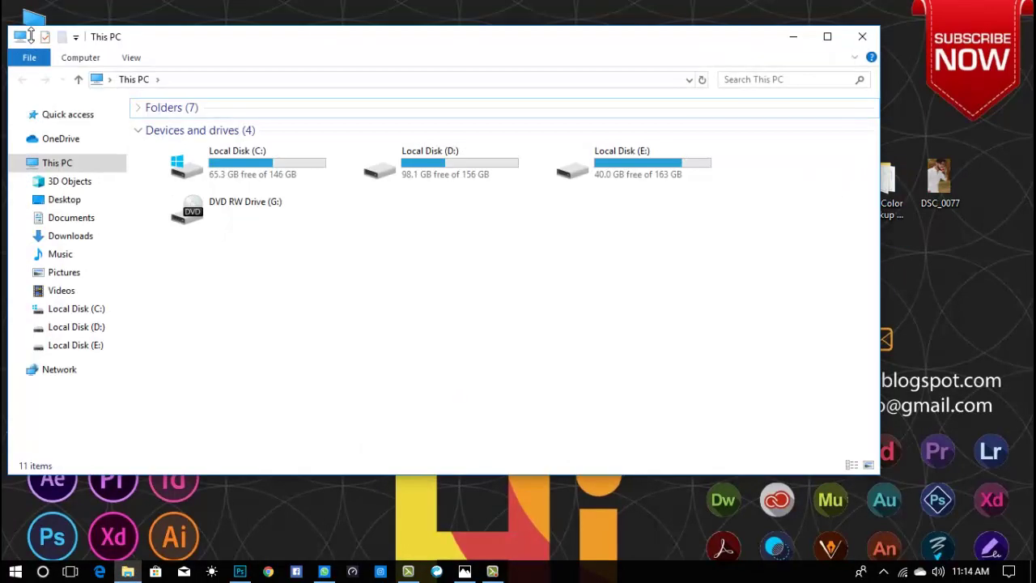
pyautogui.click(255, 154)
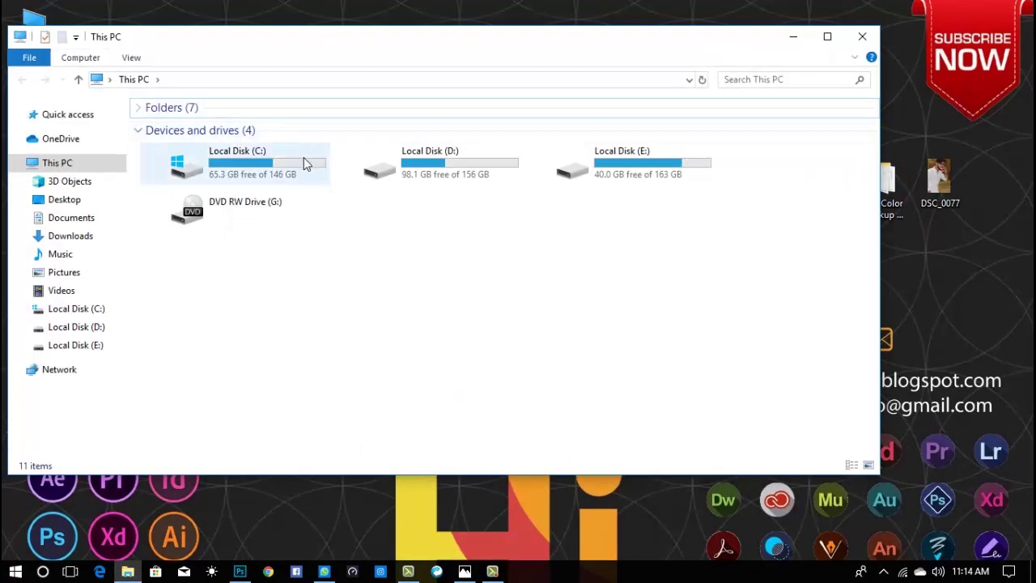
pyautogui.doubleClick(267, 163)
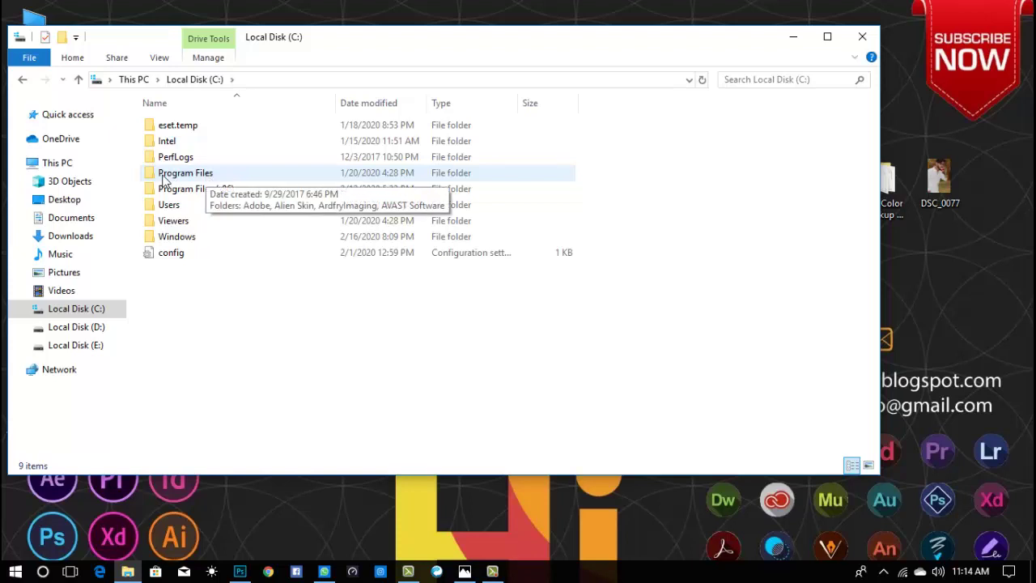
pyautogui.doubleClick(164, 174)
pyautogui.doubleClick(189, 125)
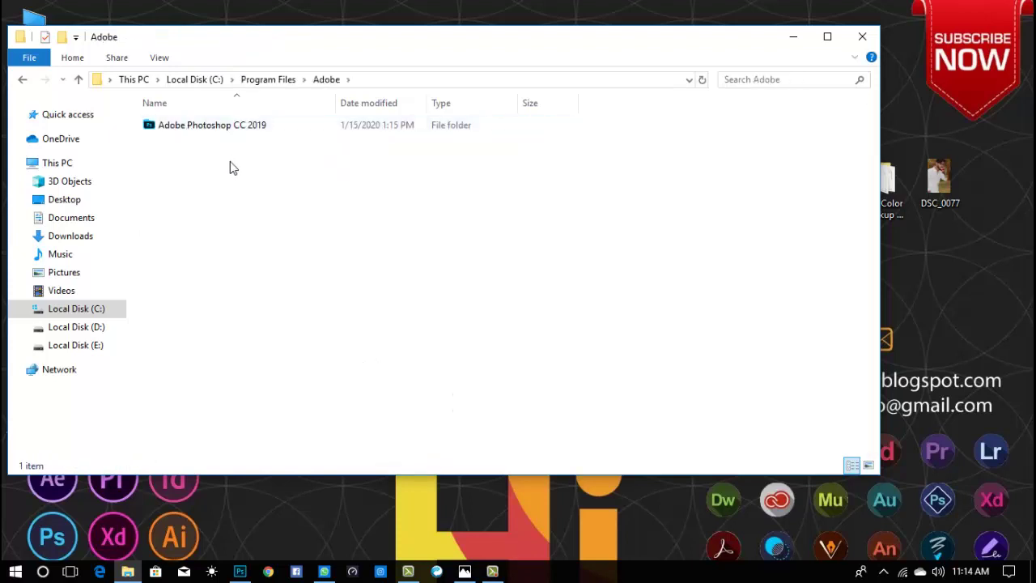
pyautogui.doubleClick(226, 130)
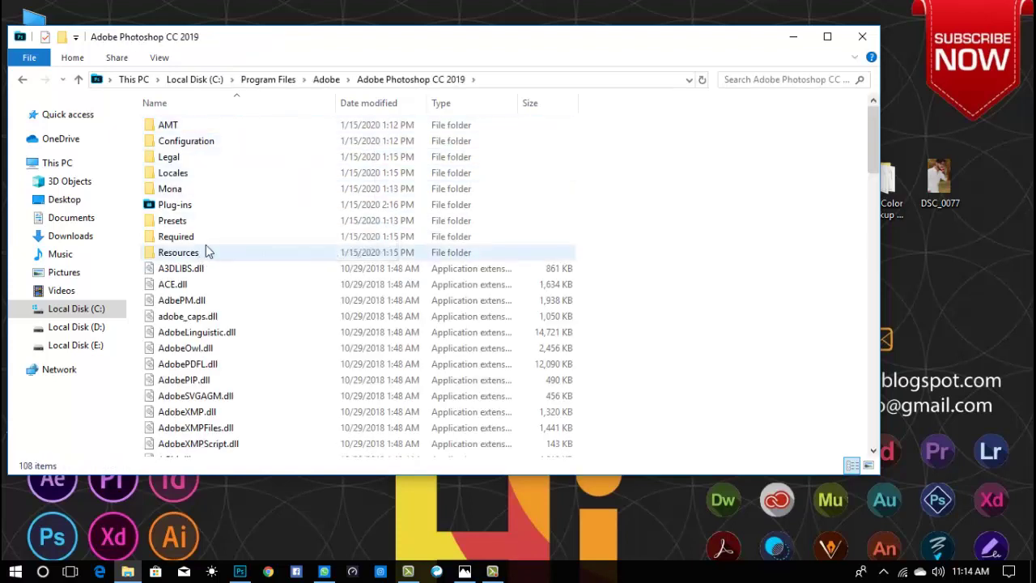
pyautogui.doubleClick(185, 223)
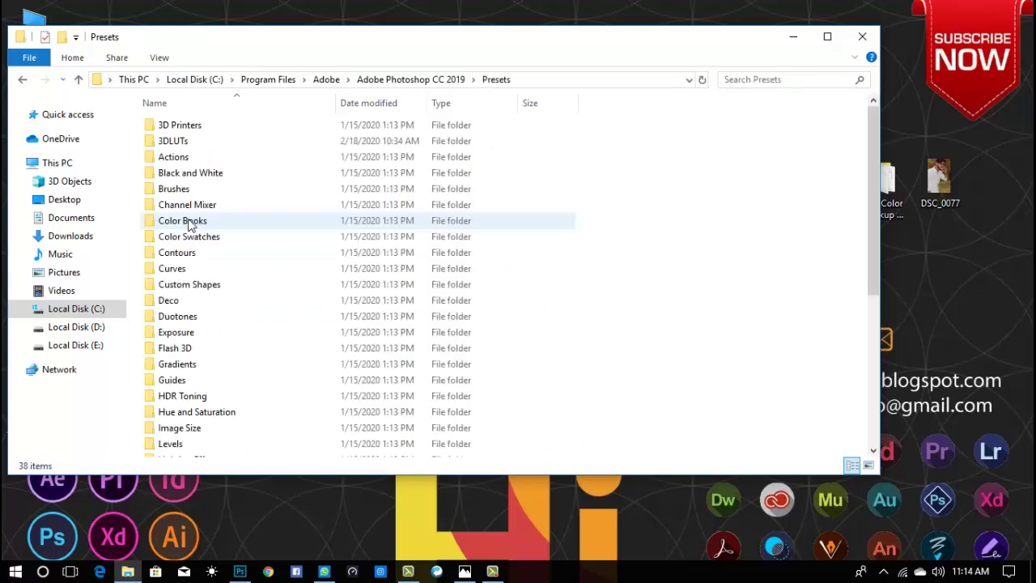
pyautogui.doubleClick(204, 147)
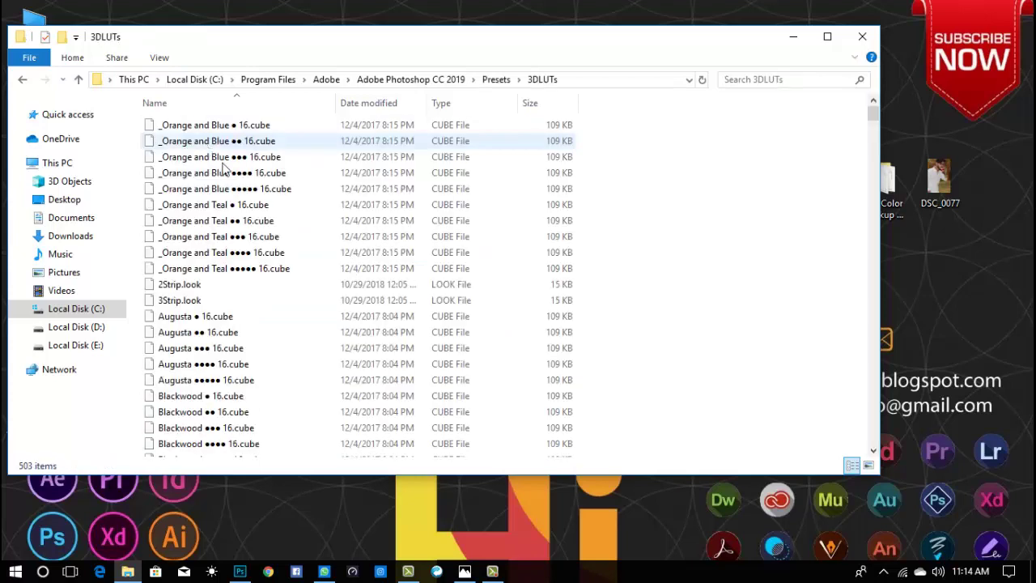
# Step: Paste the presets into 3DLUTs, replacing same-named files, and close File Explorer
pyautogui.rightClick(686, 211)
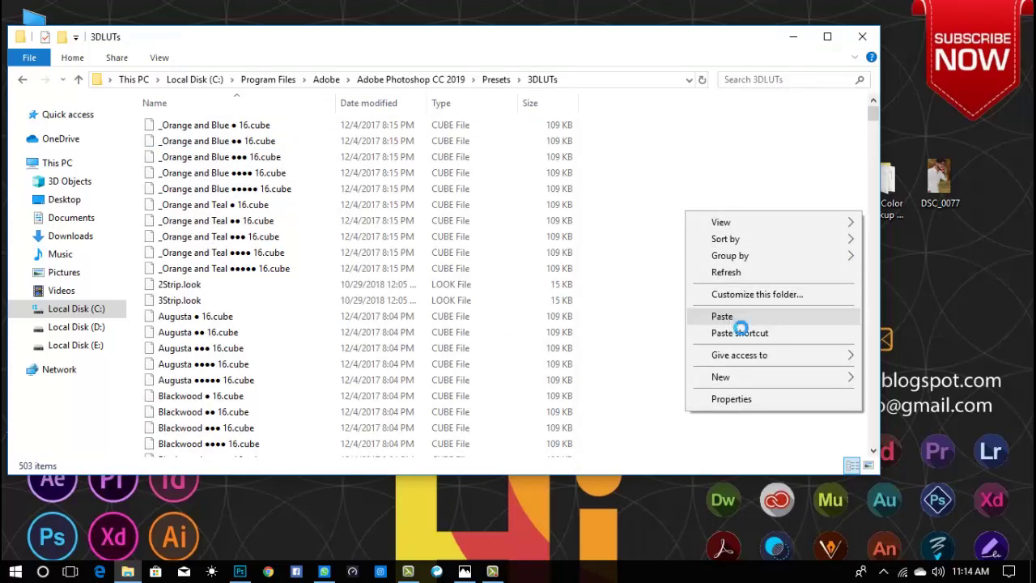
pyautogui.click(731, 318)
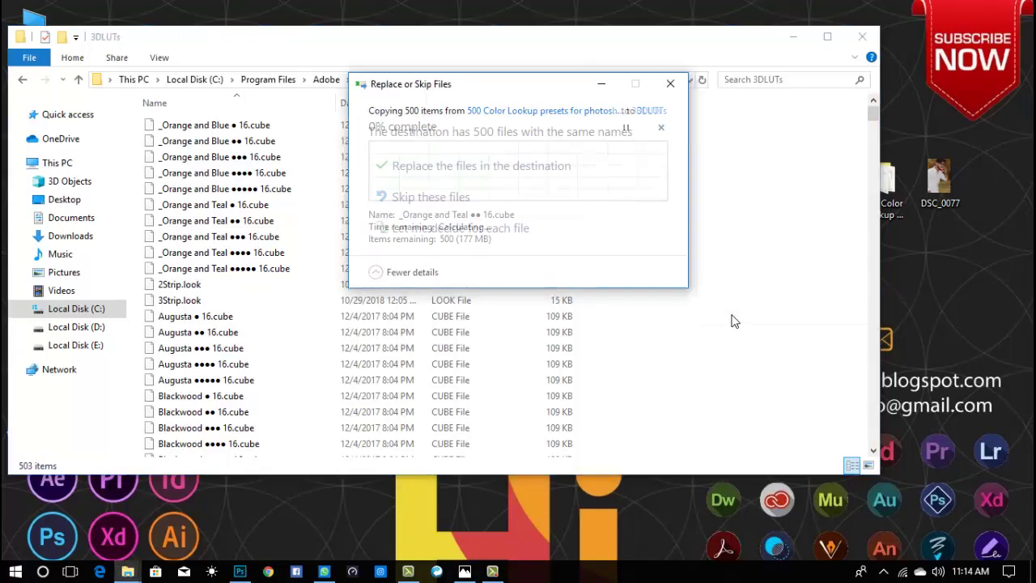
pyautogui.click(402, 201)
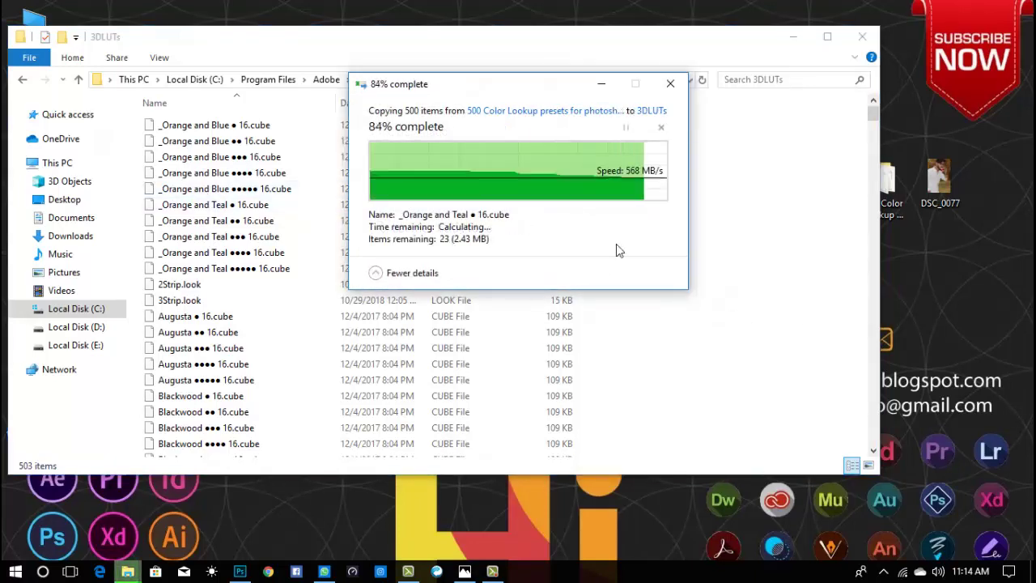
pyautogui.click(861, 29)
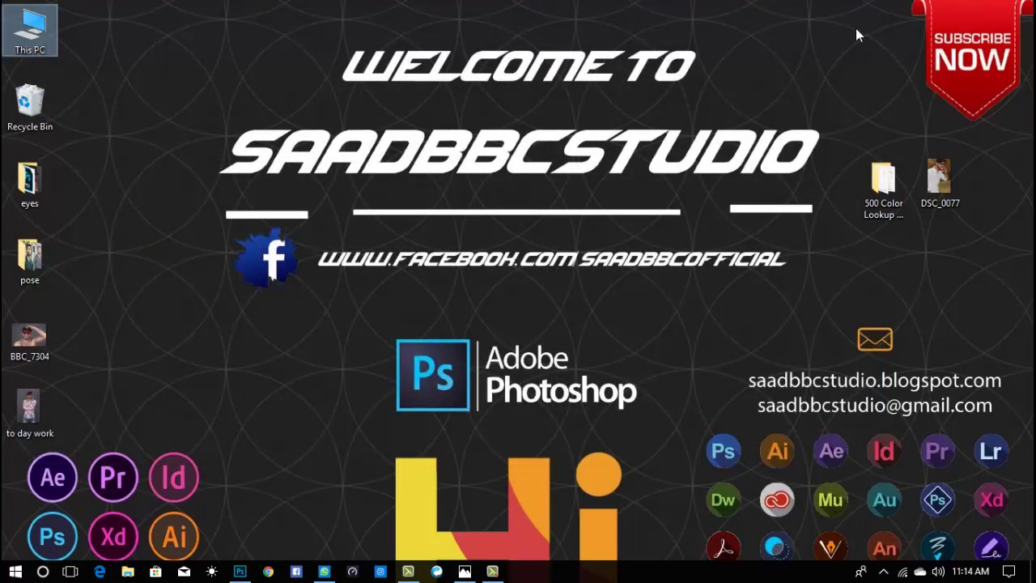
# Step: Return to Photoshop and zoom in on the portrait's face, fitting it on screen between zooms
pyautogui.click(240, 570)
pyautogui.click(435, 330)
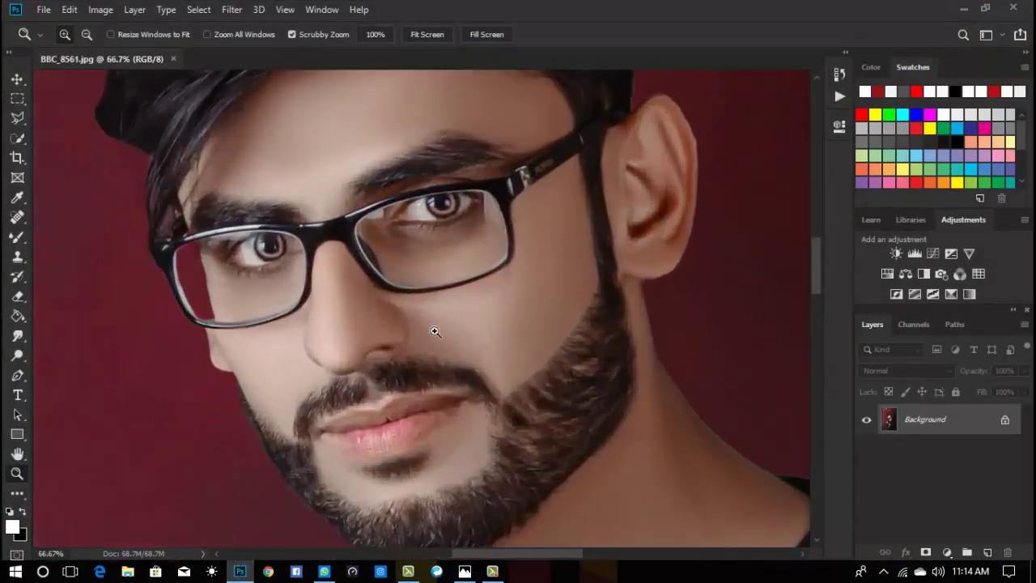
pyautogui.scroll(3, 429, 340)
pyautogui.rightClick(409, 324)
pyautogui.click(420, 331)
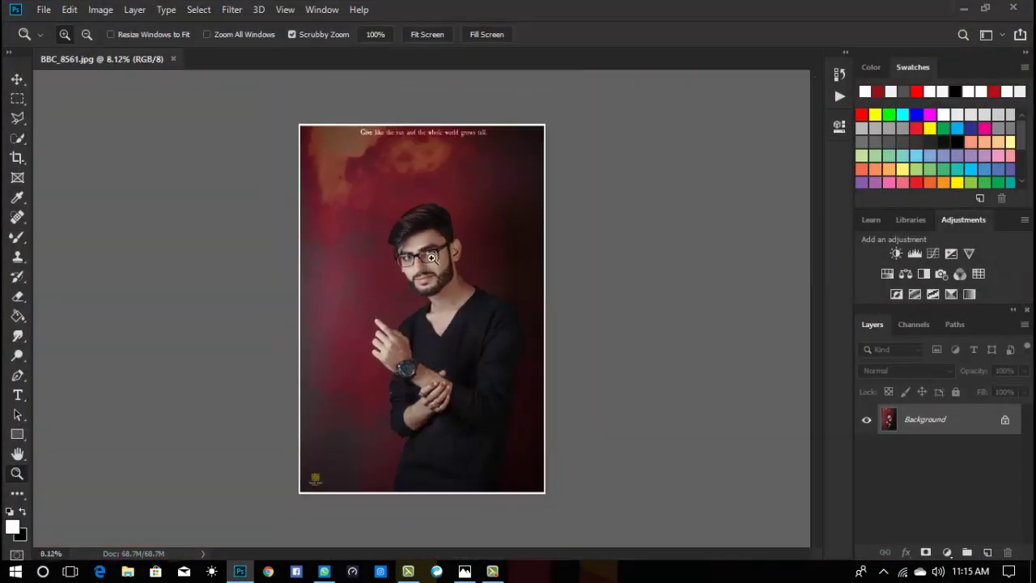
pyautogui.moveTo(433, 260)
pyautogui.mouseDown()
pyautogui.moveTo(488, 372)
pyautogui.moveTo(437, 301)
pyautogui.moveTo(469, 336)
pyautogui.mouseUp()
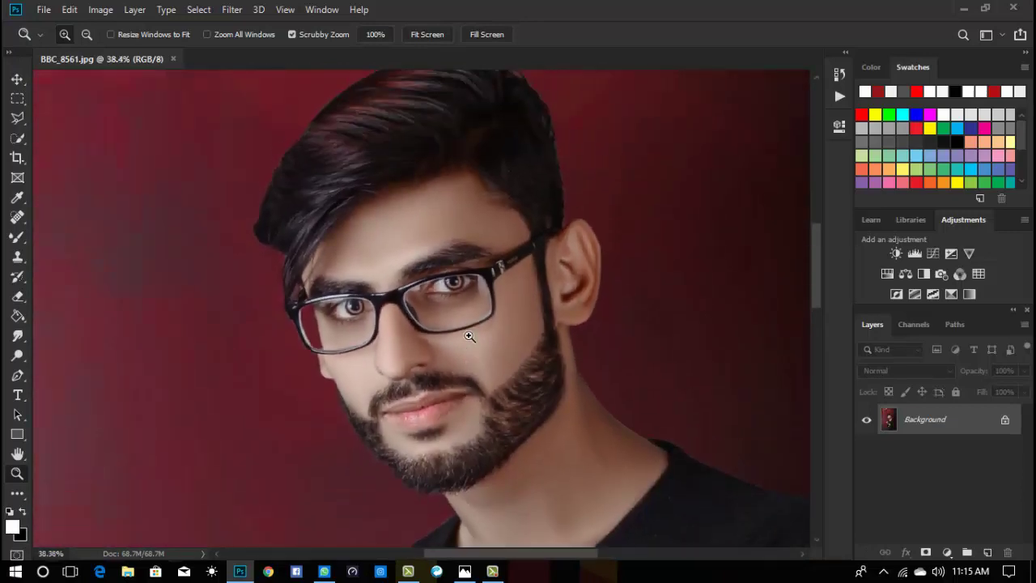
pyautogui.rightClick(466, 320)
pyautogui.click(481, 326)
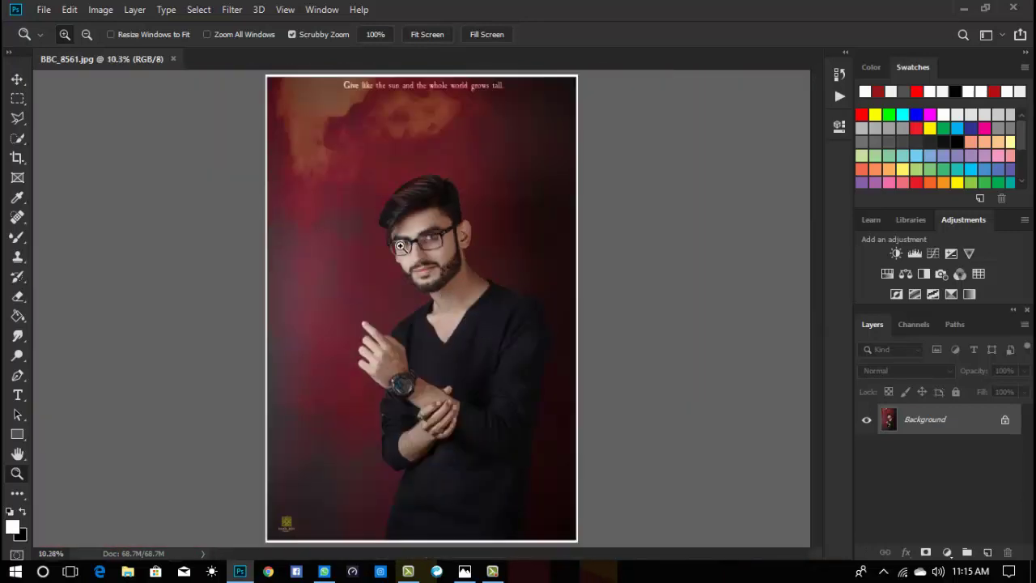
pyautogui.moveTo(356, 189); pyautogui.dragTo(393, 250)
# Step: Duplicate the Background layer to create a Background copy layer
pyautogui.scroll(-2, 462, 286)
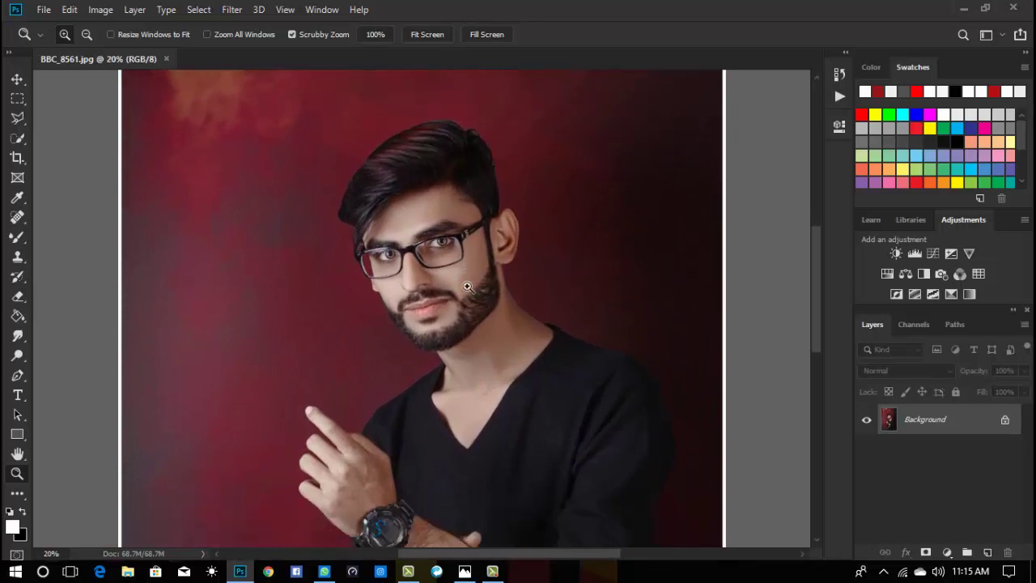
pyautogui.moveTo(939, 425)
pyautogui.mouseDown()
pyautogui.moveTo(959, 525)
pyautogui.moveTo(1001, 556)
pyautogui.moveTo(988, 552)
pyautogui.mouseUp()
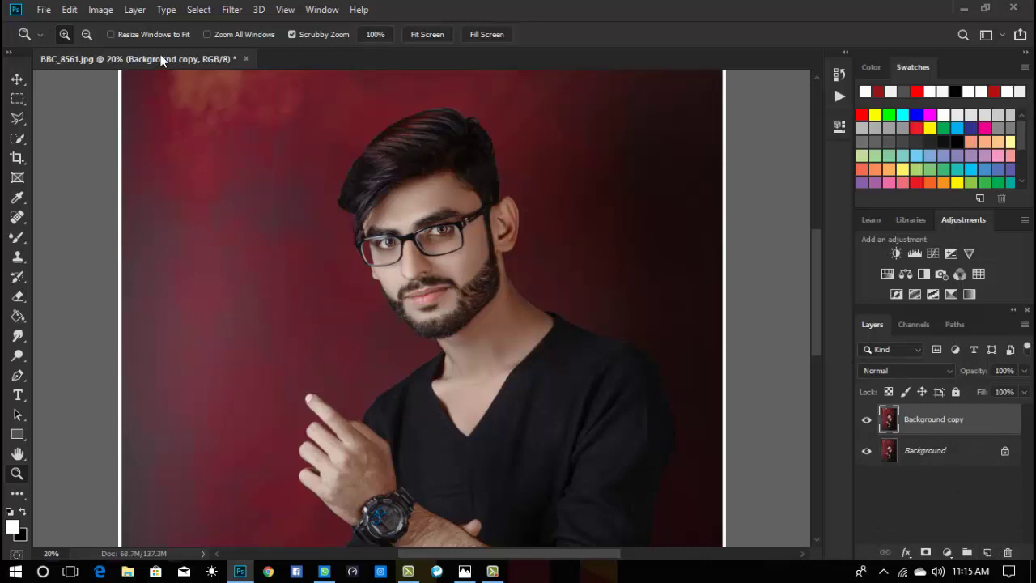
pyautogui.click(99, 14)
pyautogui.moveTo(124, 49)
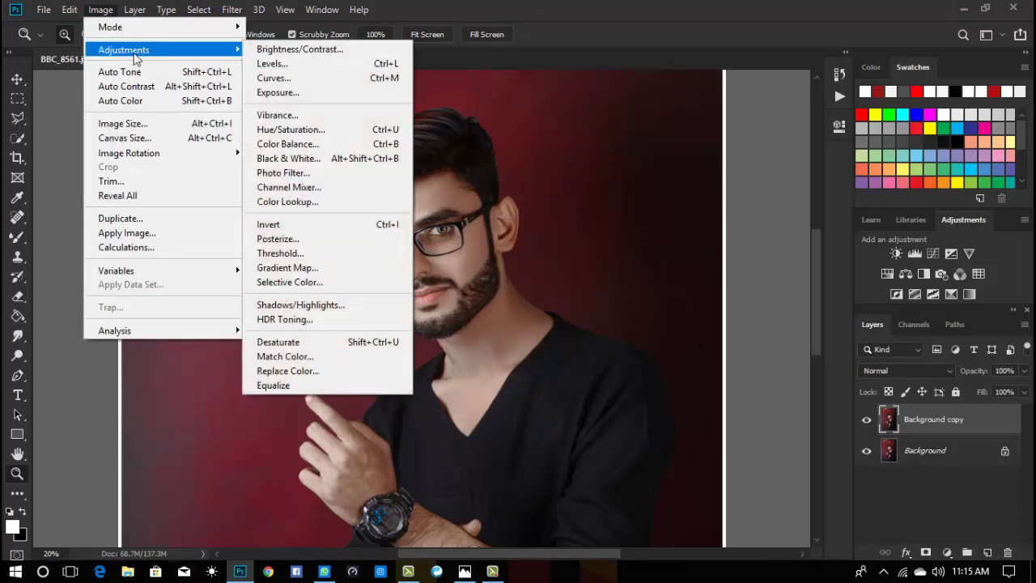
# Step: Add a Color Lookup adjustment and preview the Orange and Blue, then Orange and Teal LUTs
pyautogui.click(341, 202)
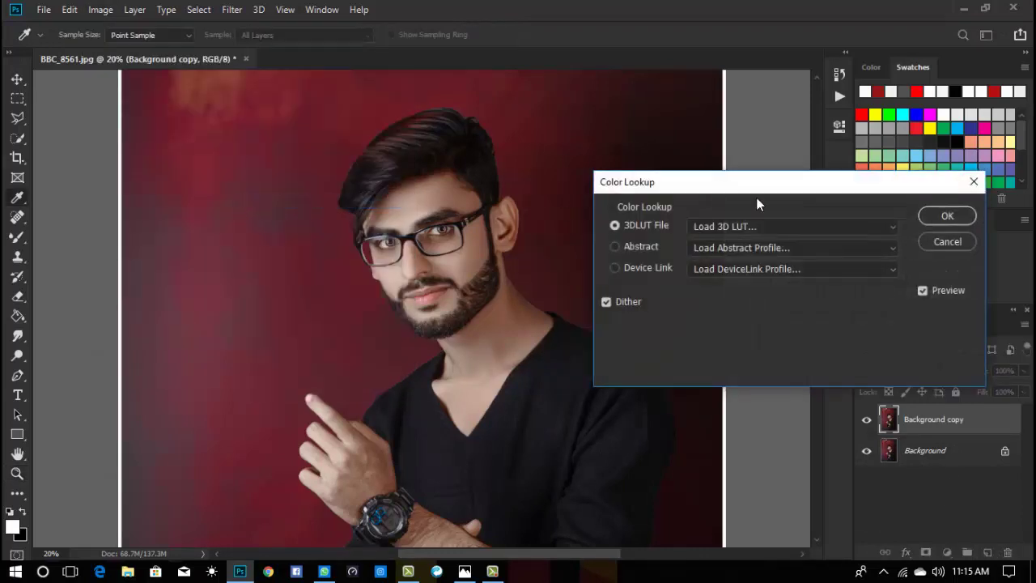
pyautogui.click(777, 224)
pyautogui.click(753, 51)
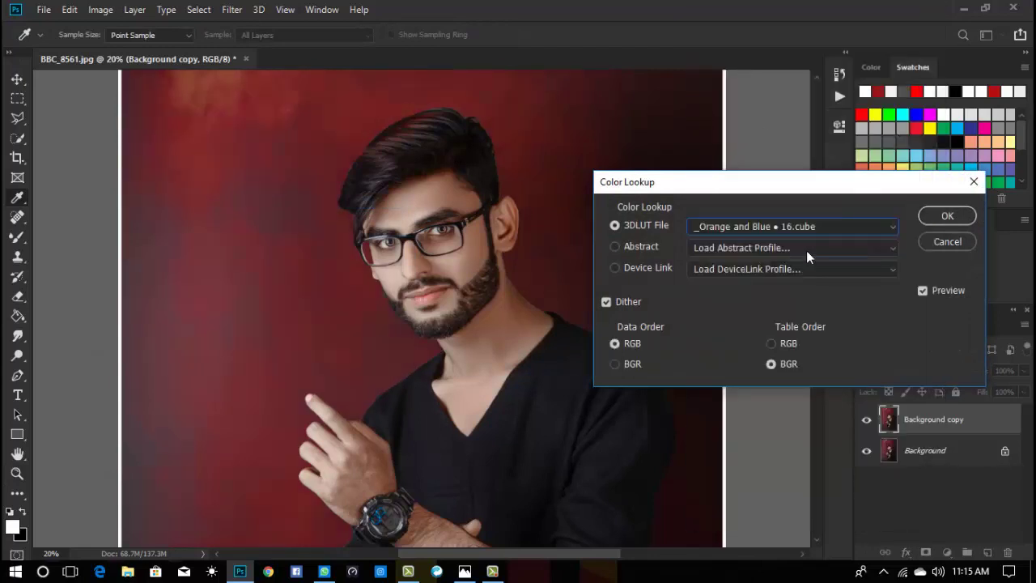
pyautogui.press('Down')
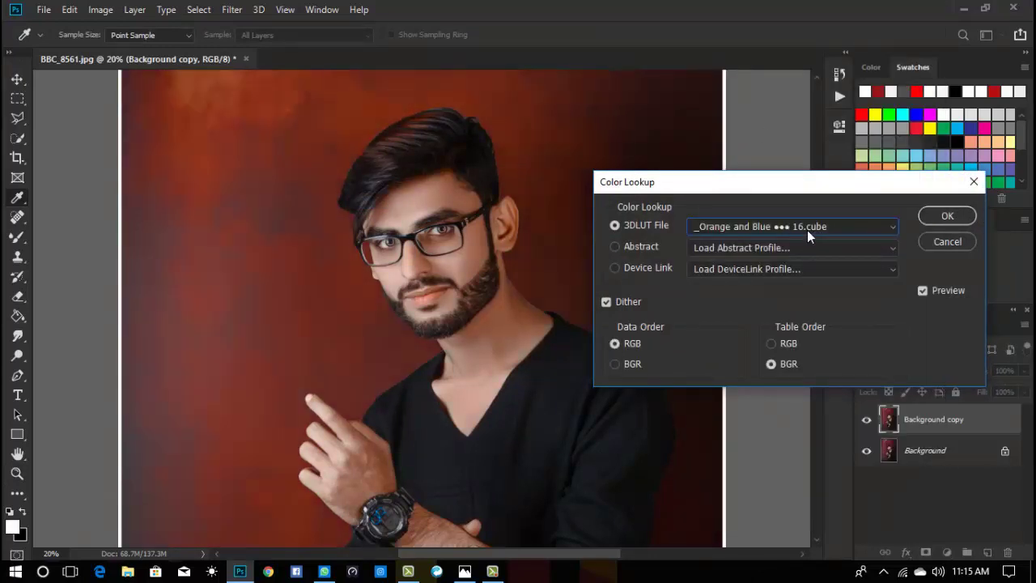
pyautogui.press('Down')
pyautogui.press('Down')
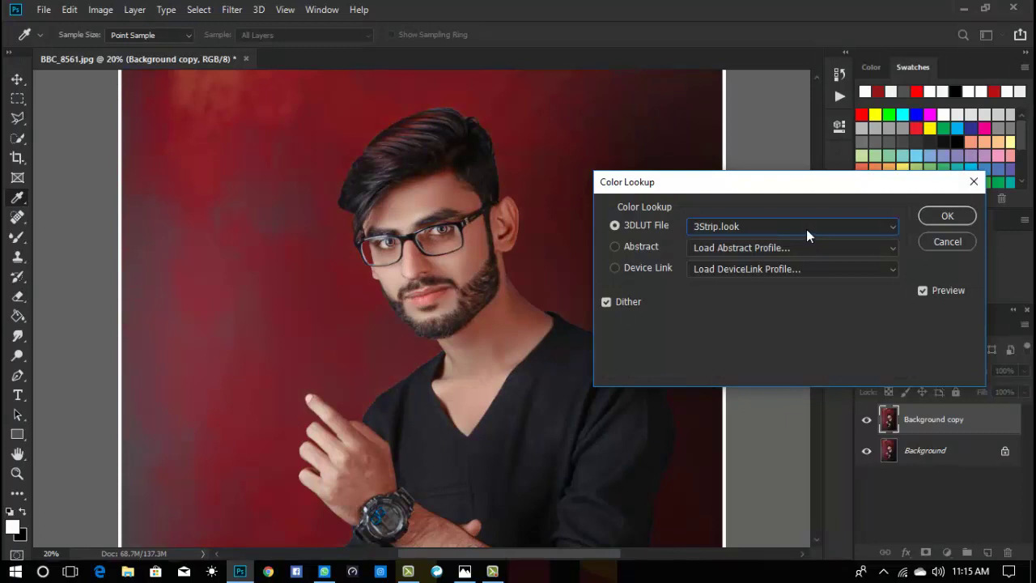
# Step: Preview the Augusta, Blackwood, Bleach Bypass, Camarvon, Columbia and Crisp_Winter LUTs
pyautogui.press('Down')
pyautogui.press('Down')
pyautogui.press('Down')
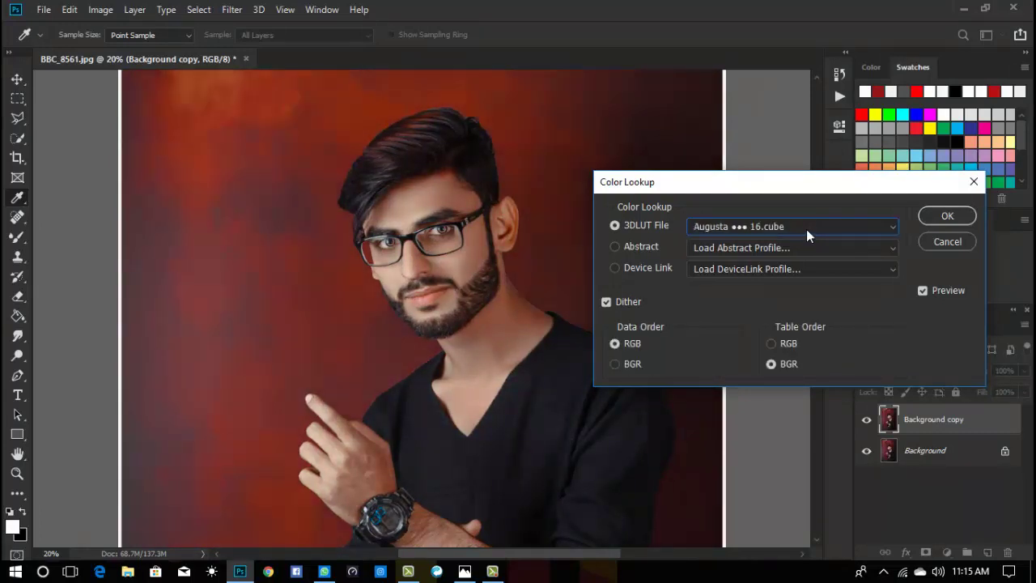
pyautogui.press('Down')
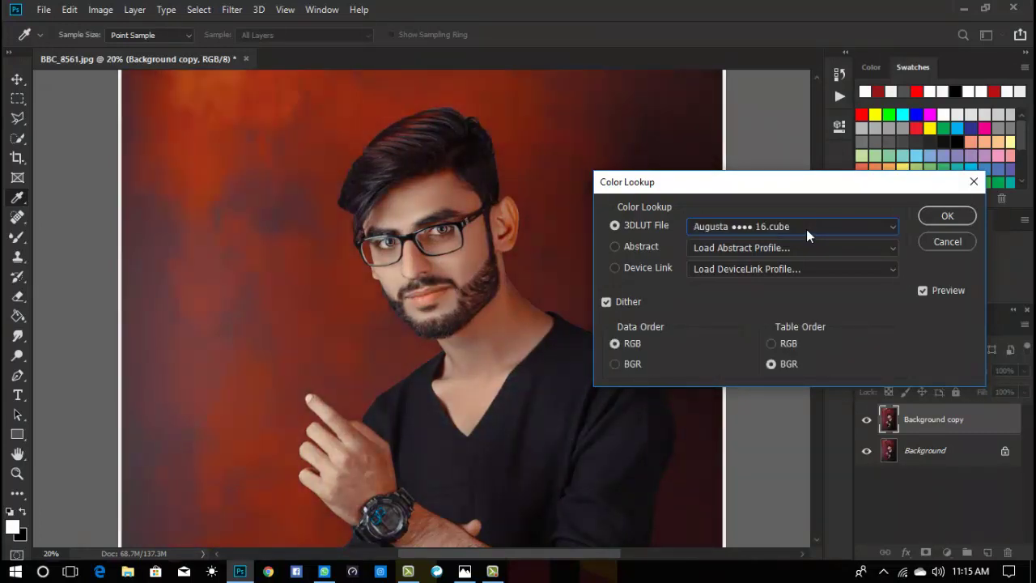
pyautogui.press('Down')
pyautogui.press('Down')
pyautogui.press('Down')
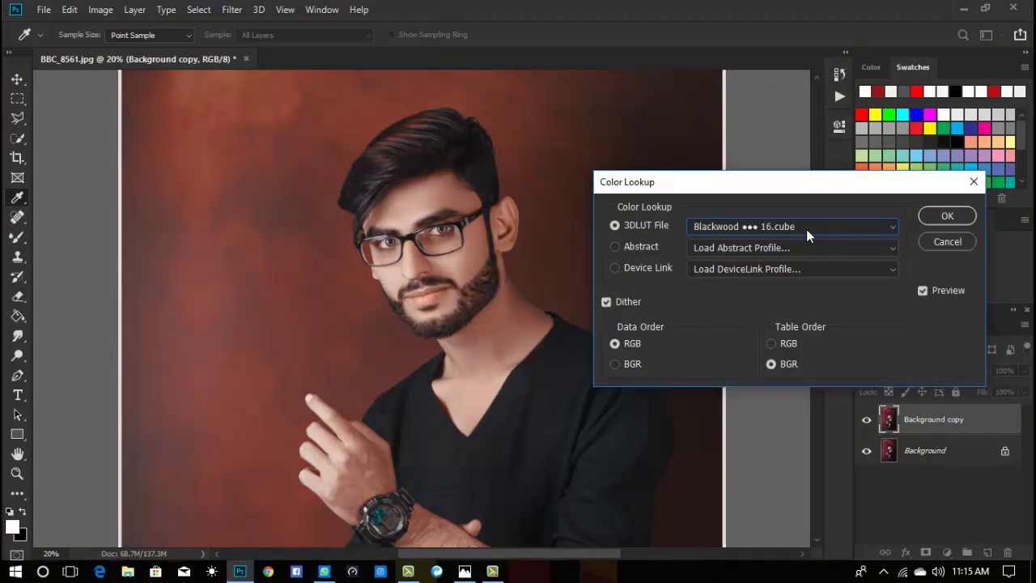
pyautogui.press('Down')
pyautogui.press('Down')
pyautogui.press('Down')
pyautogui.press('Down')
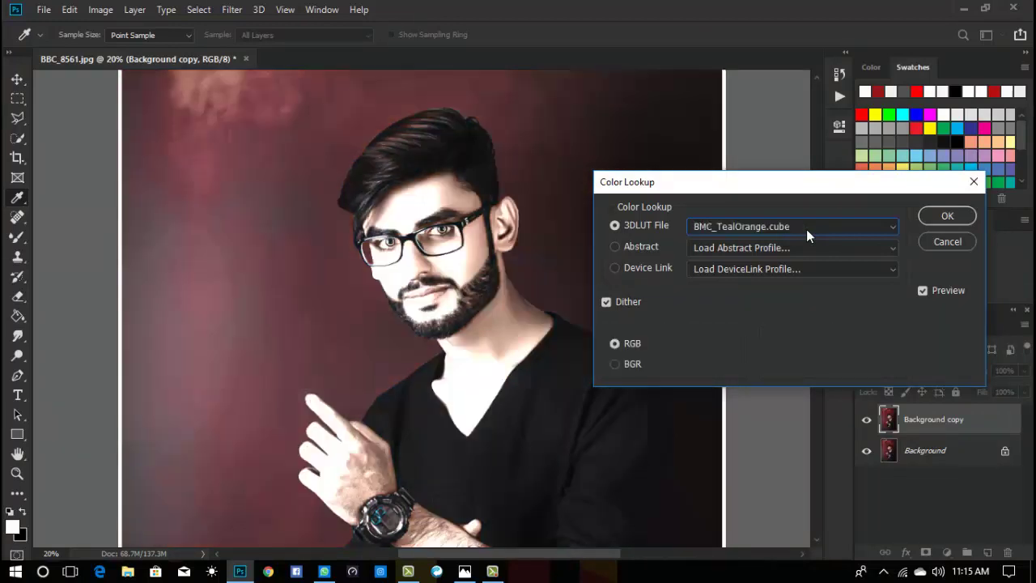
pyautogui.press('Down')
pyautogui.press('Down')
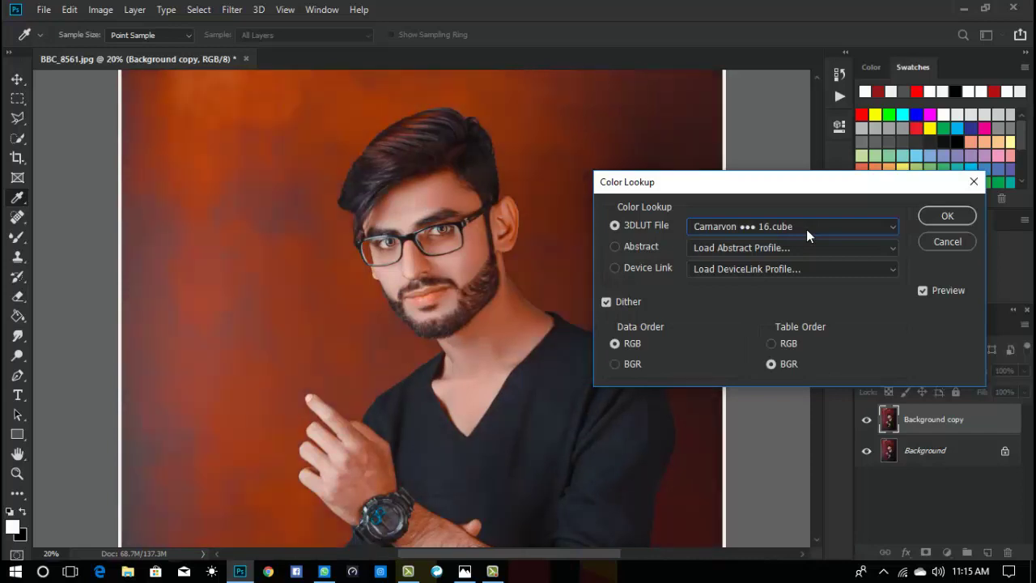
pyautogui.press('Down')
pyautogui.press('Down')
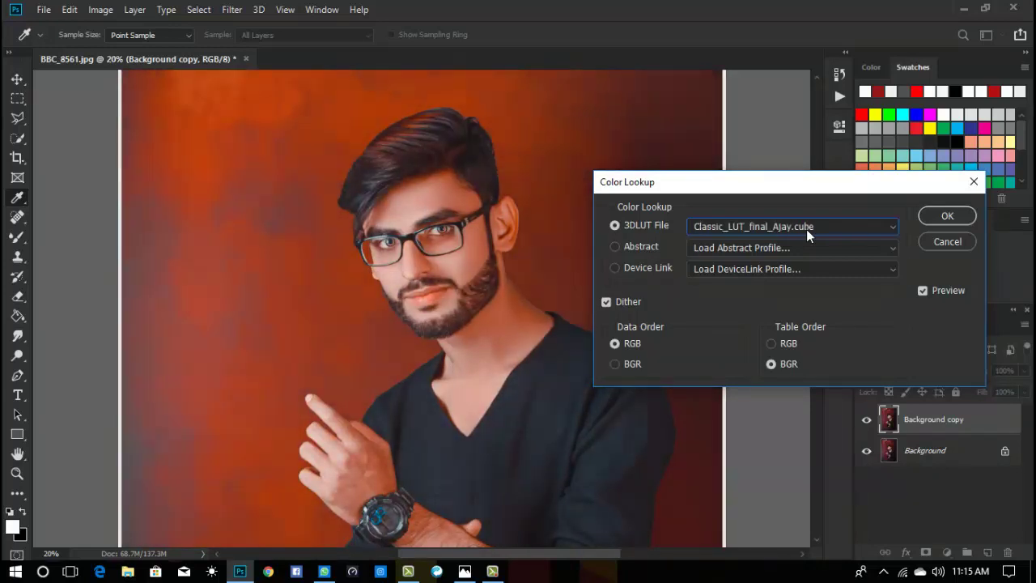
pyautogui.press('Down')
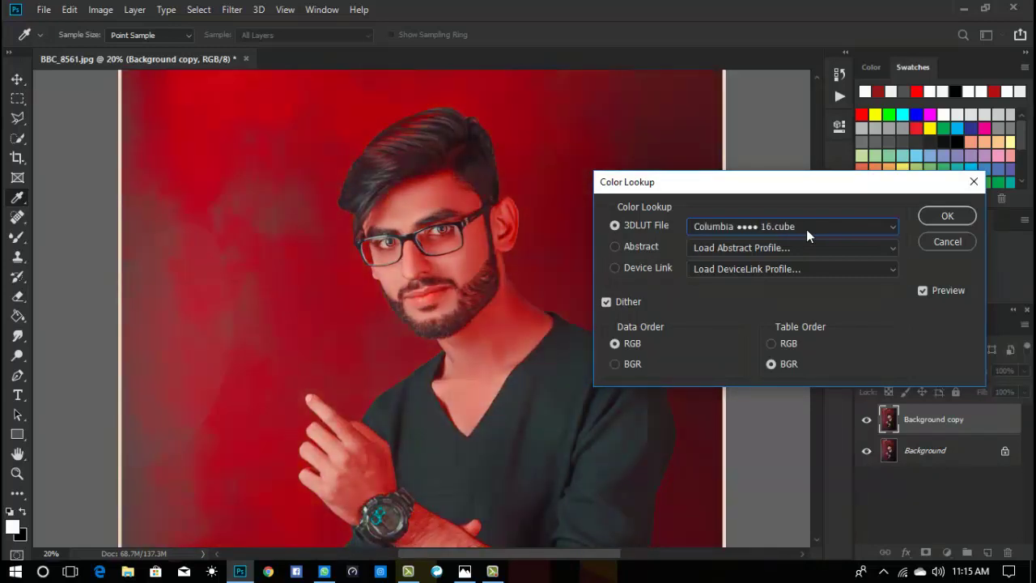
pyautogui.press('Down')
pyautogui.press('Down')
pyautogui.press('Up')
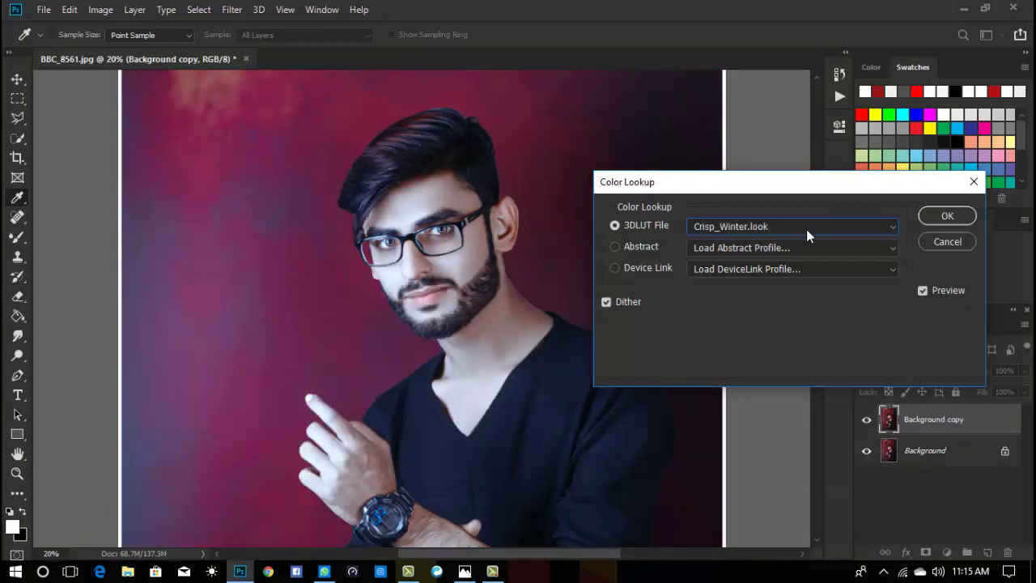
# Step: Preview Cumberland, cold light of day, DC1_07, DJI_Phantom4, DropBlues, Dufferin, Elgin, Elliot and F-8700 LUTs
pyautogui.press('Down')
pyautogui.press('Down')
pyautogui.press('Down')
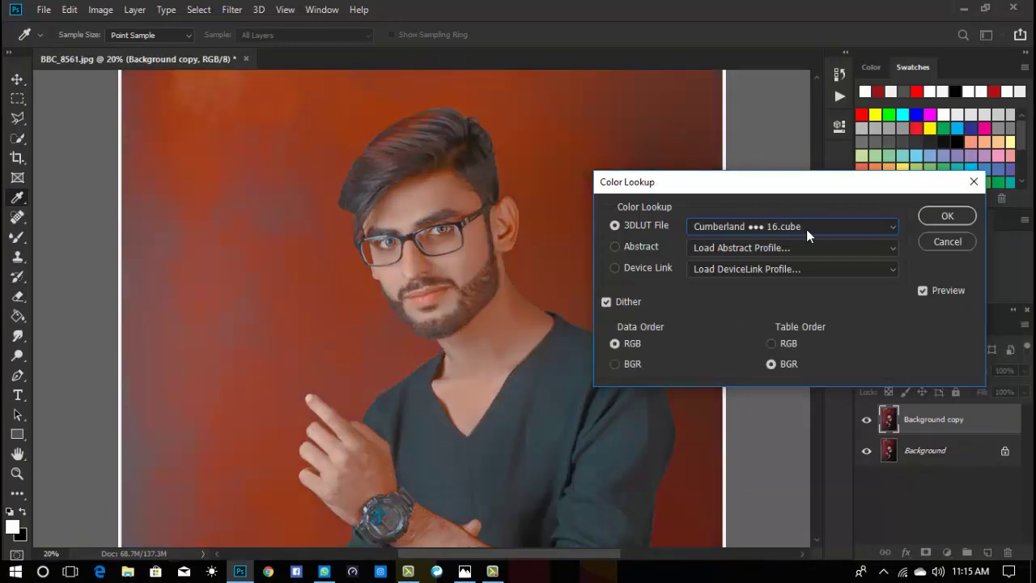
pyautogui.press('Down')
pyautogui.press('Down')
pyautogui.press('Down')
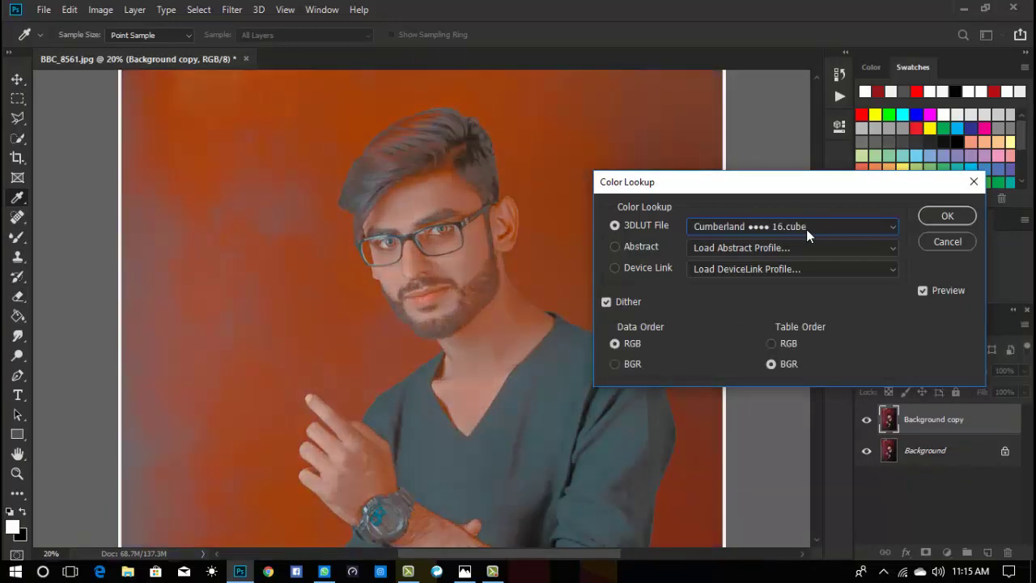
pyautogui.press('Down')
pyautogui.press('Down')
pyautogui.press('Down')
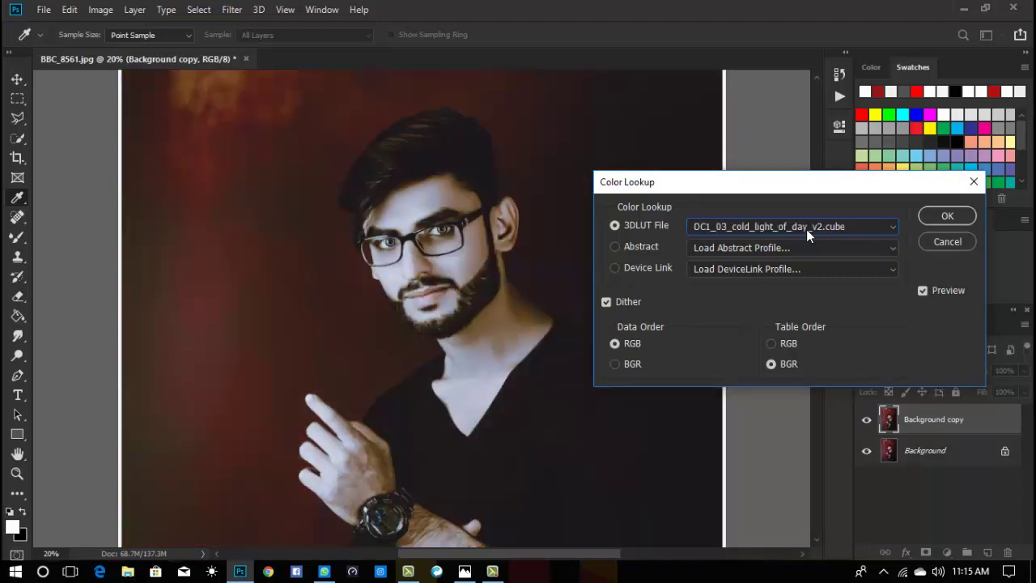
pyautogui.press('Down')
pyautogui.press('Down')
pyautogui.press('Down')
pyautogui.press('Down')
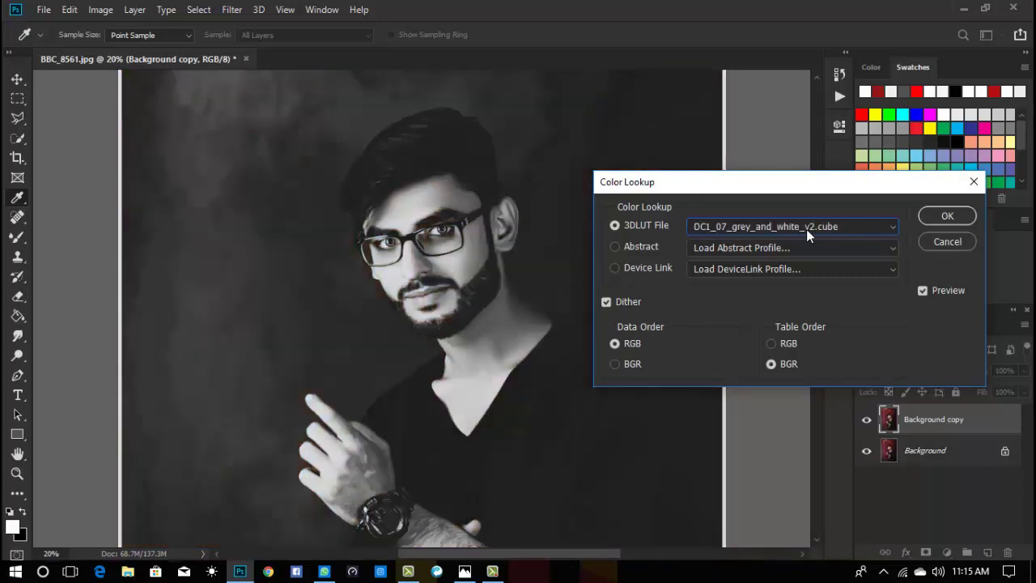
pyautogui.press('Down')
pyautogui.press('Down')
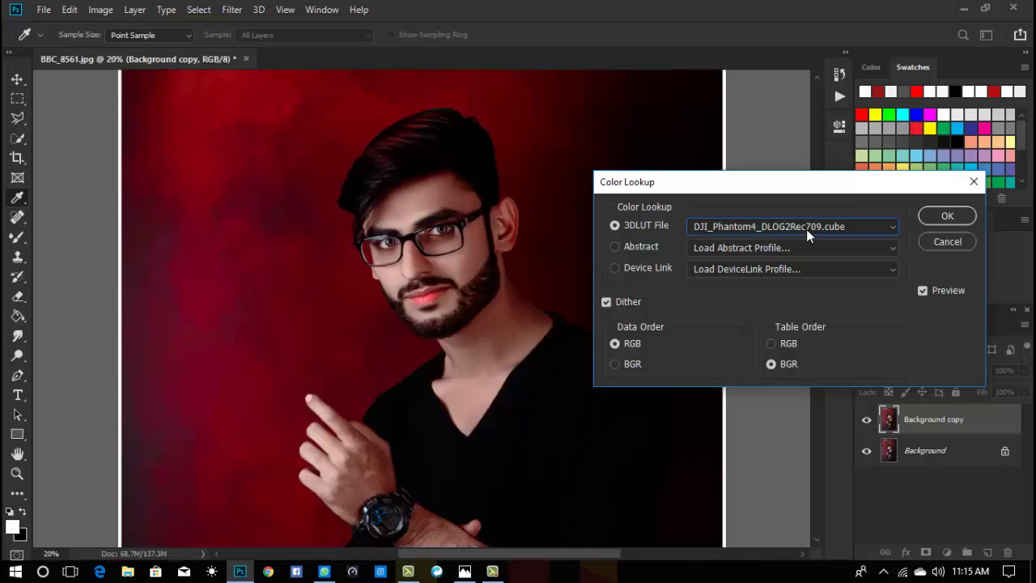
pyautogui.press('Down')
pyautogui.press('Down')
pyautogui.press('Down')
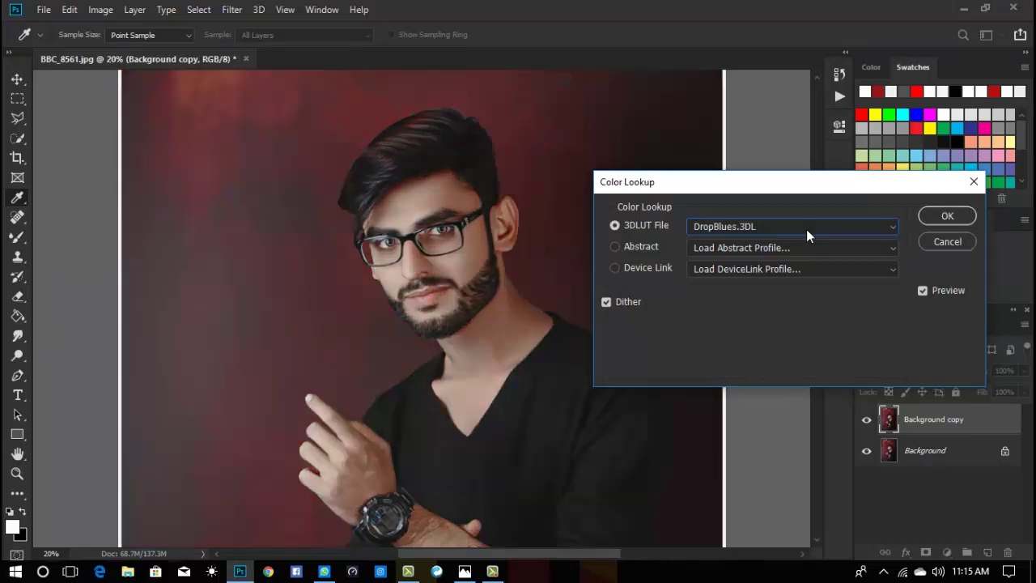
pyautogui.press('Down')
pyautogui.press('Down')
pyautogui.press('Down')
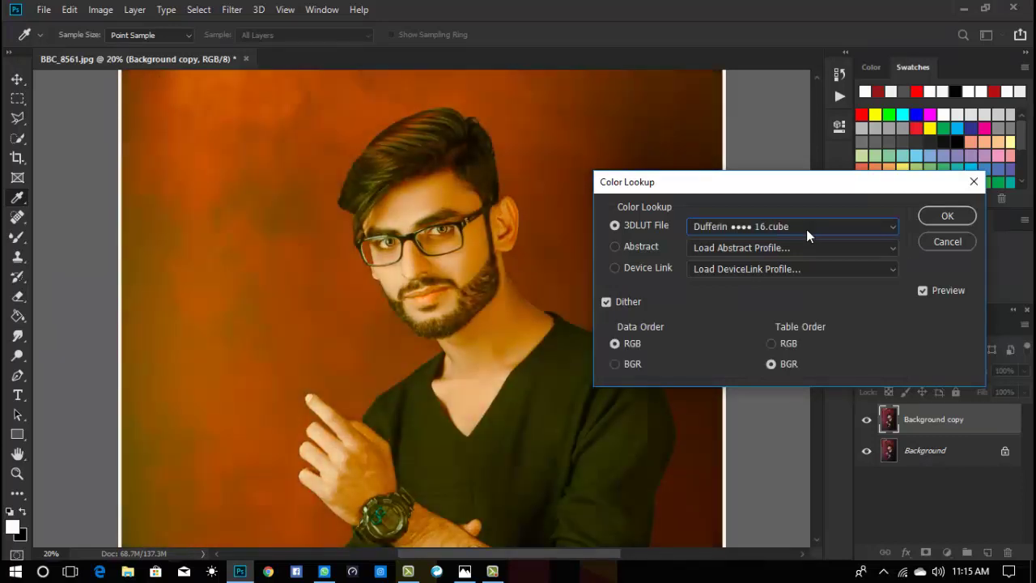
pyautogui.press('Down')
pyautogui.press('Down')
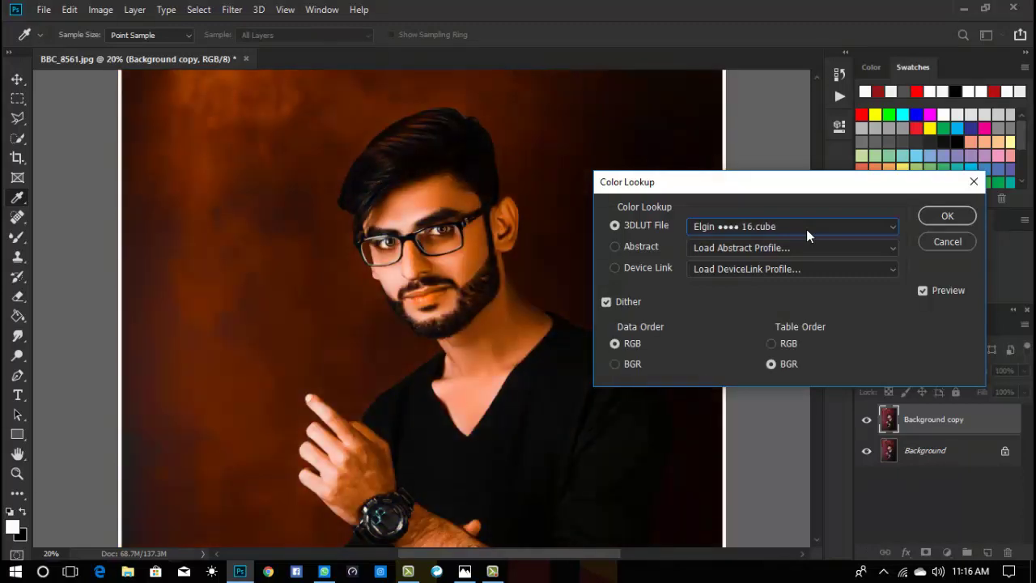
pyautogui.press('Down')
pyautogui.press('Down')
pyautogui.press('Down')
pyautogui.press('Down')
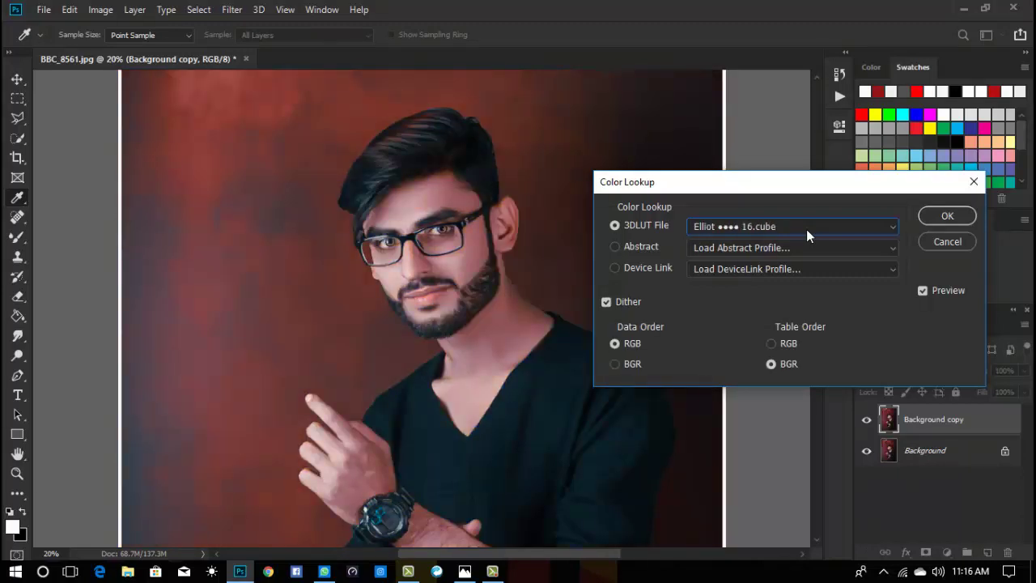
pyautogui.press('Down')
pyautogui.press('Down')
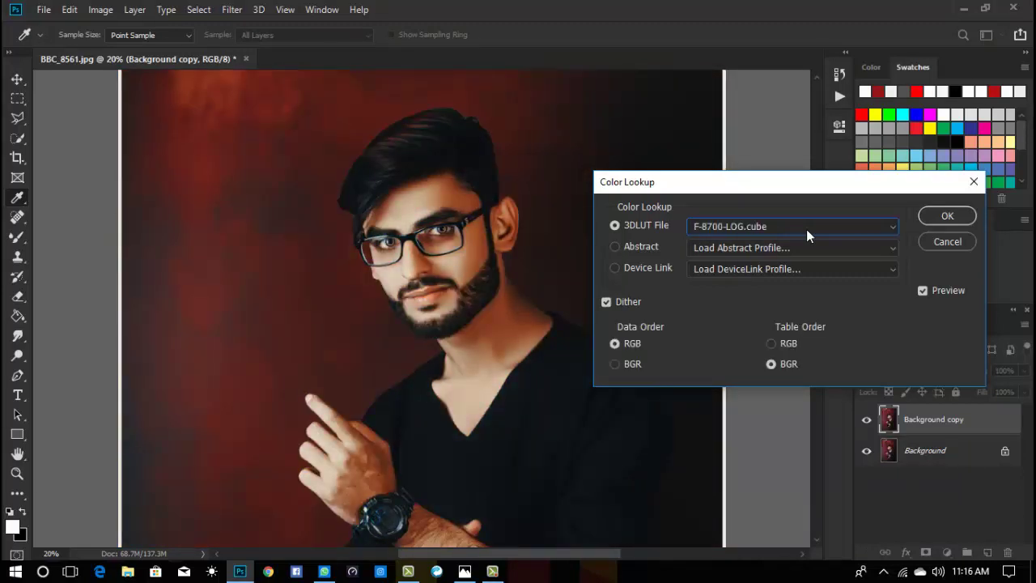
pyautogui.press('Down')
pyautogui.press('Down')
pyautogui.press('Down')
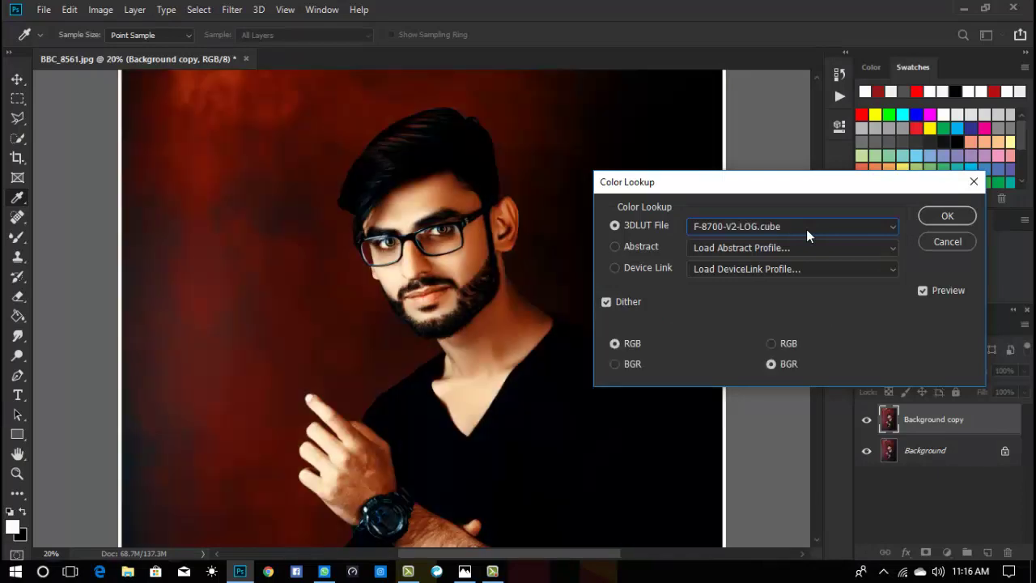
pyautogui.press('Down')
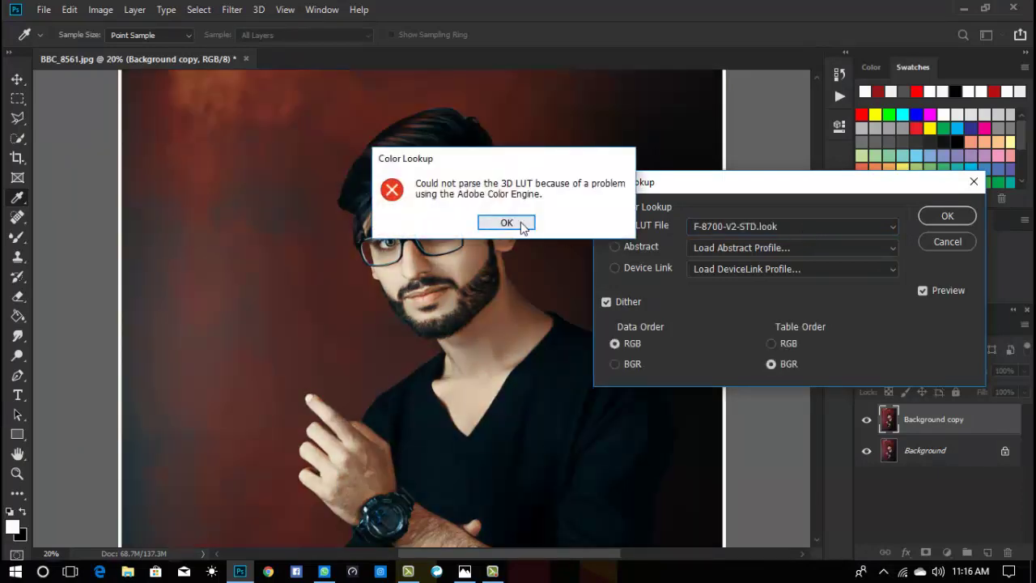
# Step: Dismiss the LUT errors, select FoggyNight.3DL and apply it to the Background copy
pyautogui.click(522, 228)
pyautogui.click(506, 223)
pyautogui.click(758, 226)
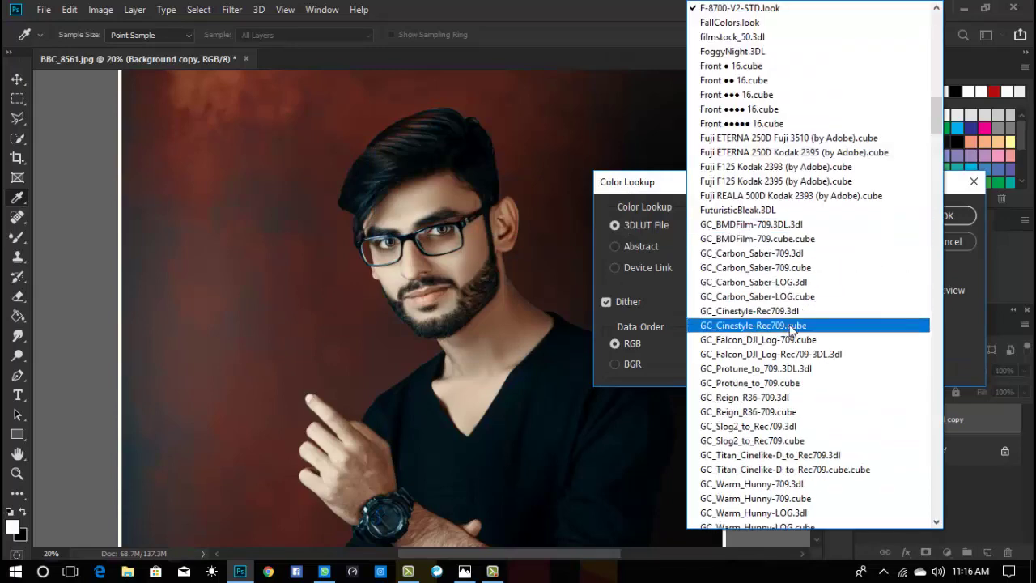
pyautogui.click(738, 38)
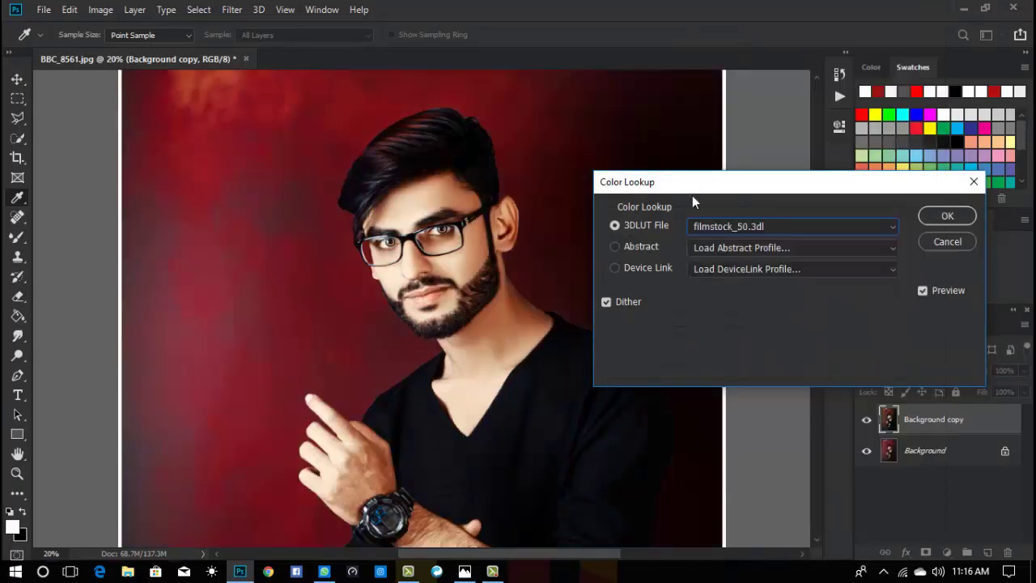
pyautogui.press('Down')
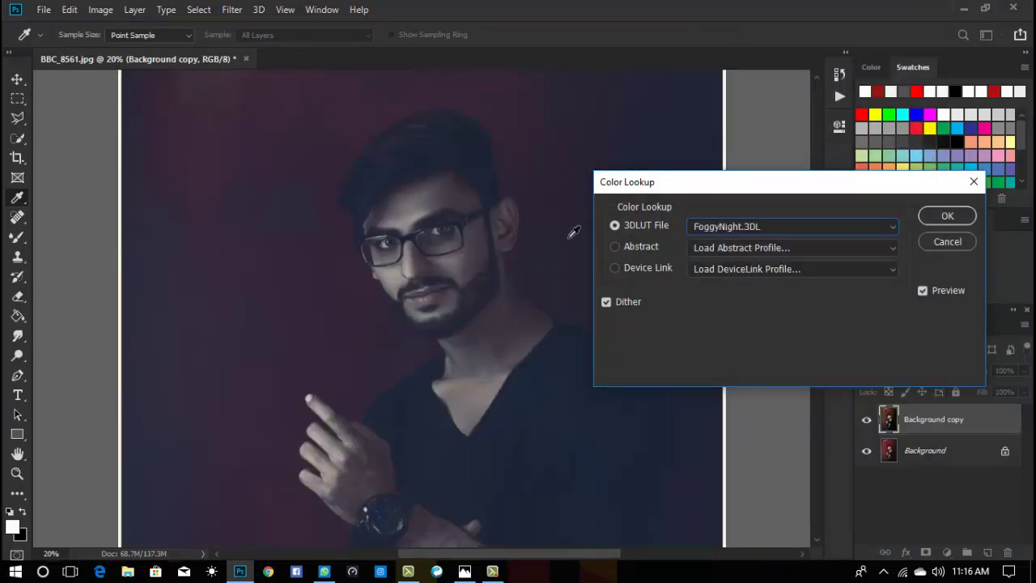
pyautogui.moveTo(691, 187); pyautogui.dragTo(616, 83)
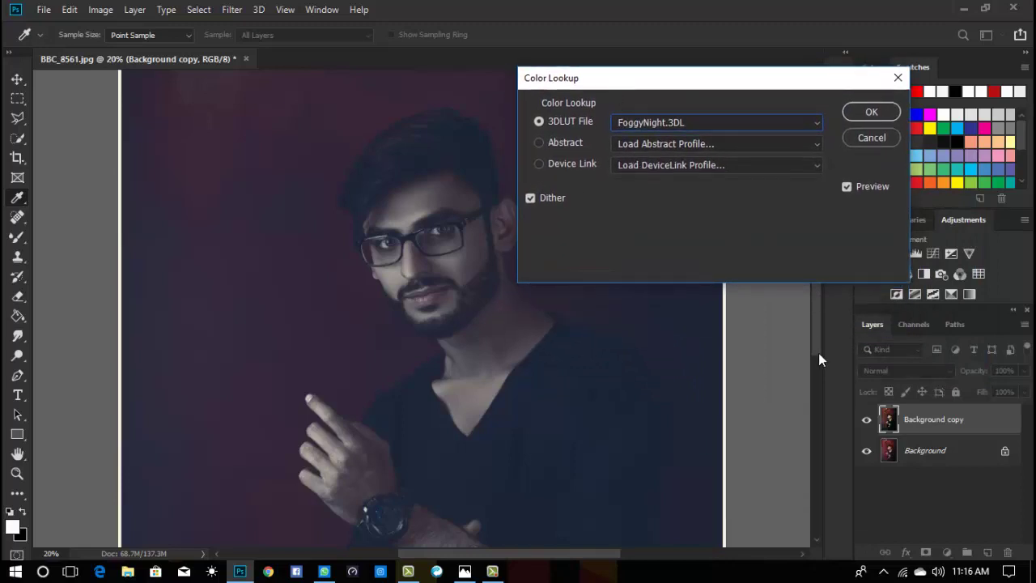
pyautogui.moveTo(818, 353); pyautogui.dragTo(813, 337)
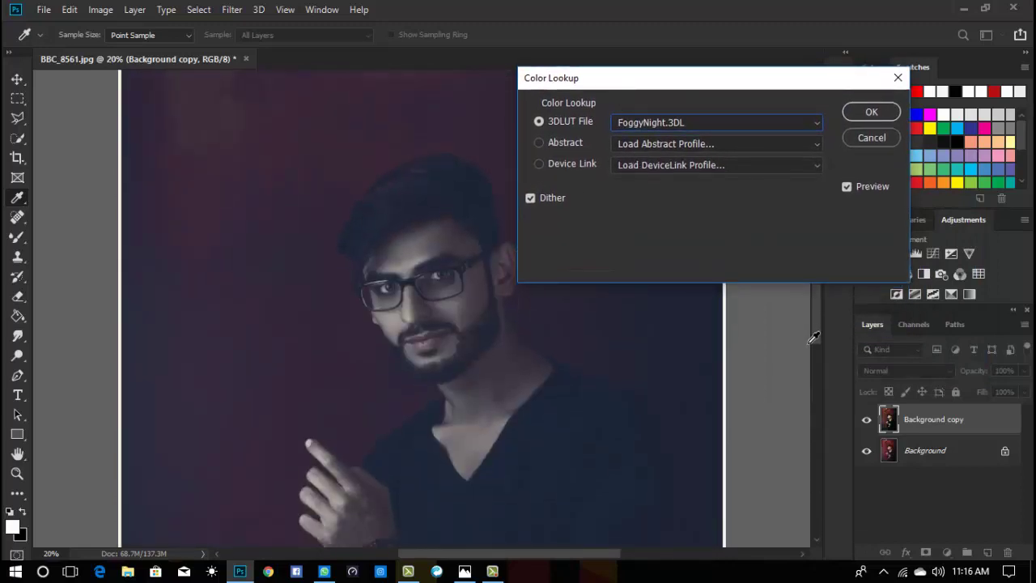
pyautogui.click(883, 112)
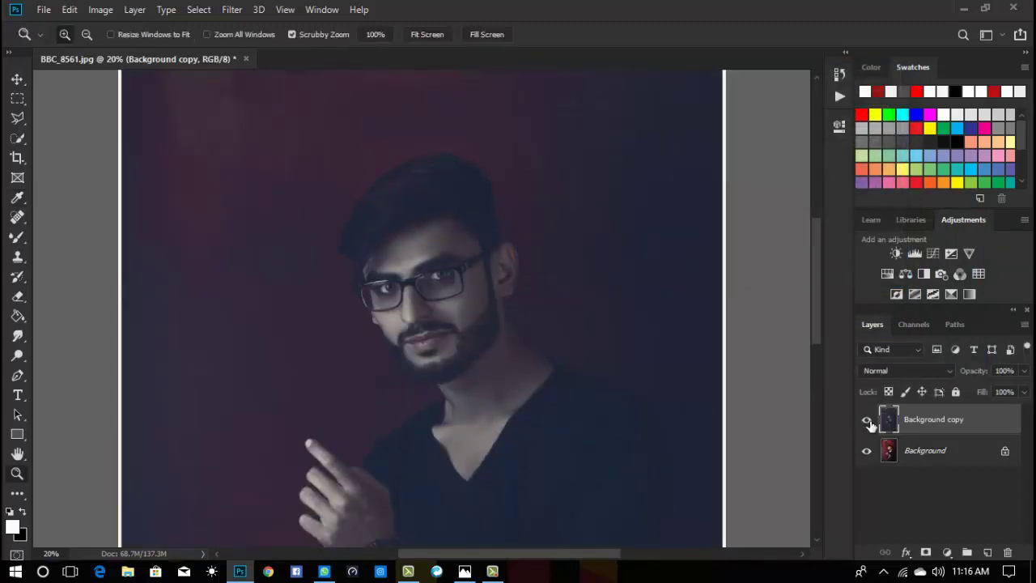
# Step: Toggle the Background copy on and off to compare, zoom into the eyes, then fit on screen
pyautogui.click(868, 420)
pyautogui.click(867, 421)
pyautogui.click(867, 421)
pyautogui.click(867, 420)
pyautogui.click(414, 323)
pyautogui.click(440, 393)
pyautogui.click(486, 301)
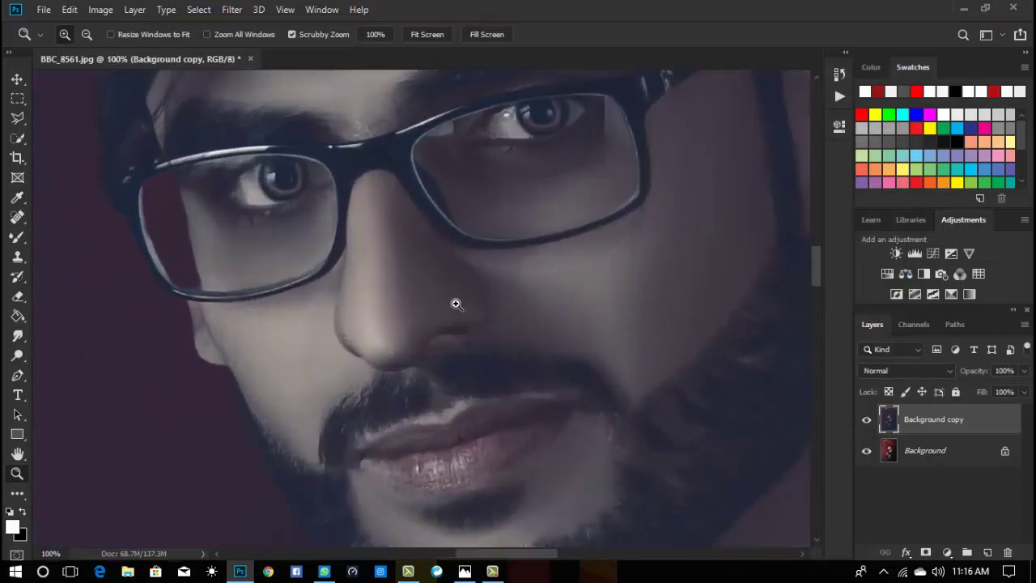
pyautogui.moveTo(457, 304); pyautogui.dragTo(540, 329)
pyautogui.rightClick(458, 297)
pyautogui.click(471, 298)
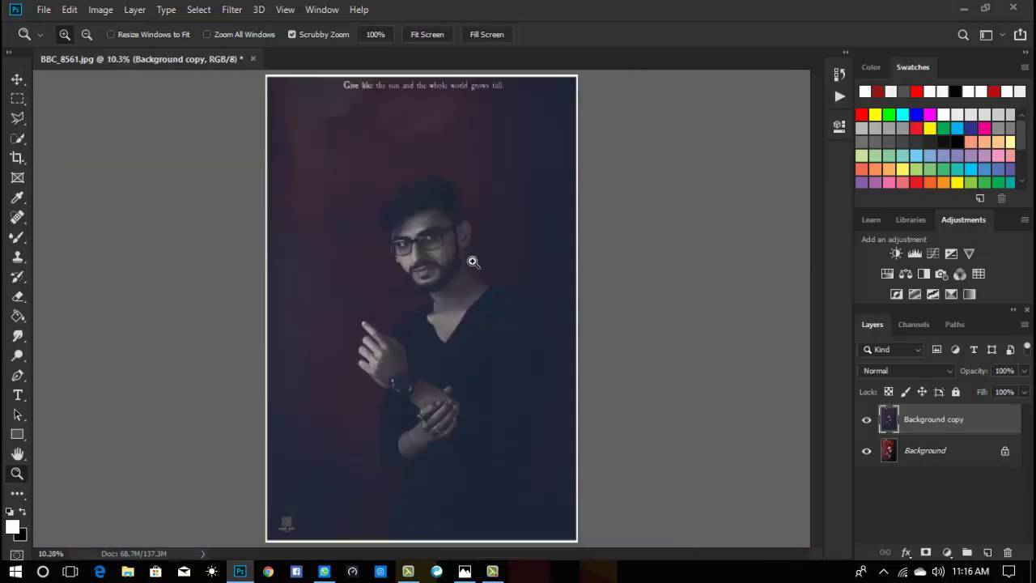
# Step: Compare the graded and original face up close, fit the photo on screen, and minimize Photoshop
pyautogui.click(340, 248)
pyautogui.click(347, 238)
pyautogui.moveTo(342, 238)
pyautogui.mouseDown()
pyautogui.moveTo(379, 317)
pyautogui.moveTo(532, 294)
pyautogui.moveTo(509, 324)
pyautogui.moveTo(491, 300)
pyautogui.mouseUp()
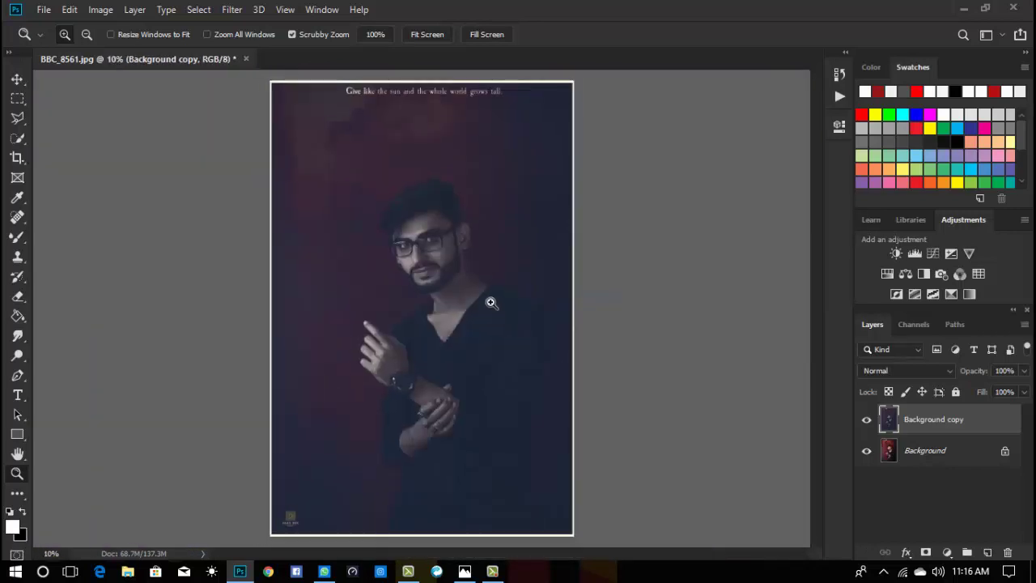
pyautogui.click(867, 420)
pyautogui.click(868, 420)
pyautogui.click(867, 420)
pyautogui.moveTo(417, 225); pyautogui.dragTo(808, 353)
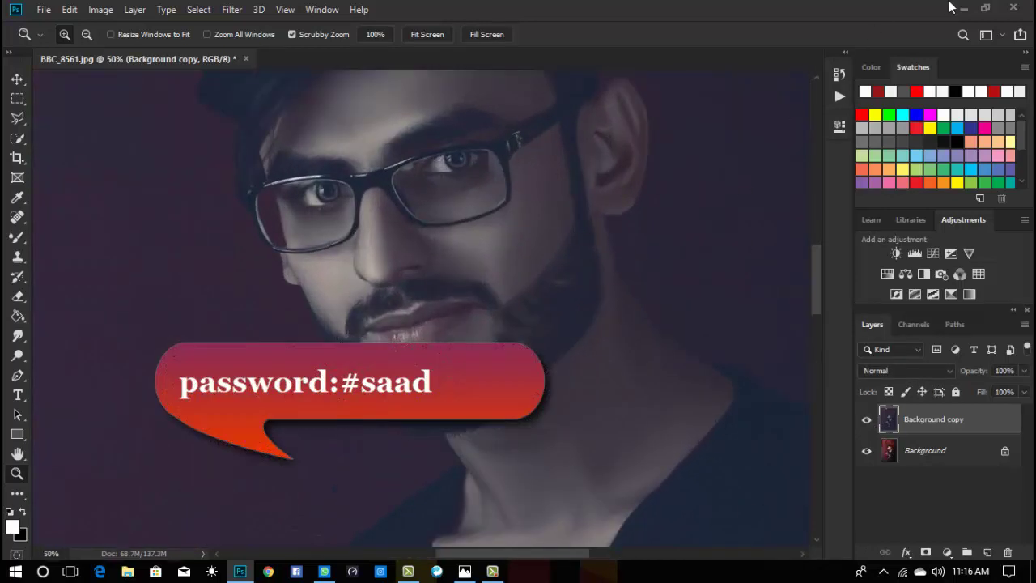
pyautogui.scroll(2, 400, 229)
pyautogui.rightClick(574, 308)
pyautogui.click(580, 313)
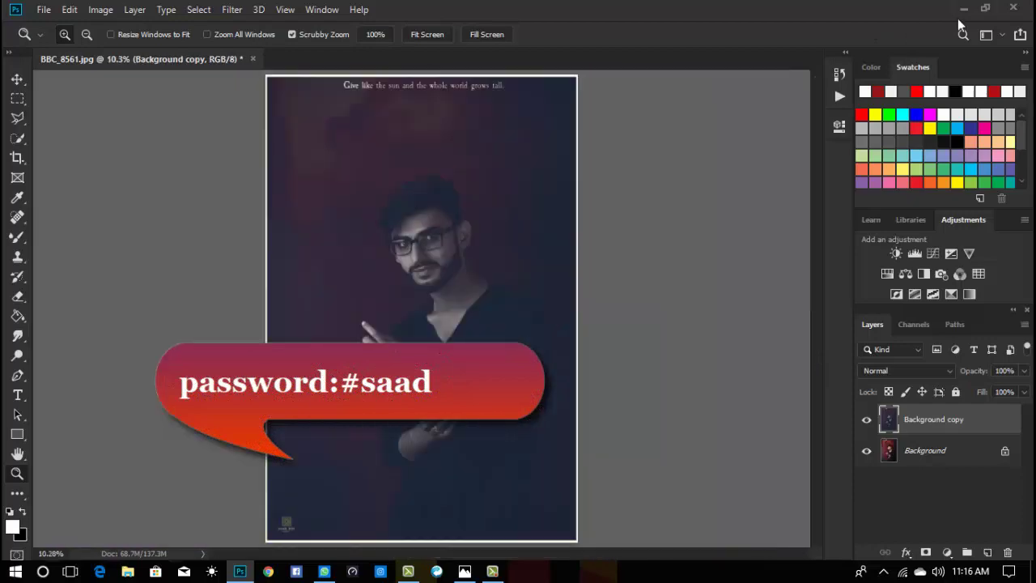
pyautogui.click(963, 9)
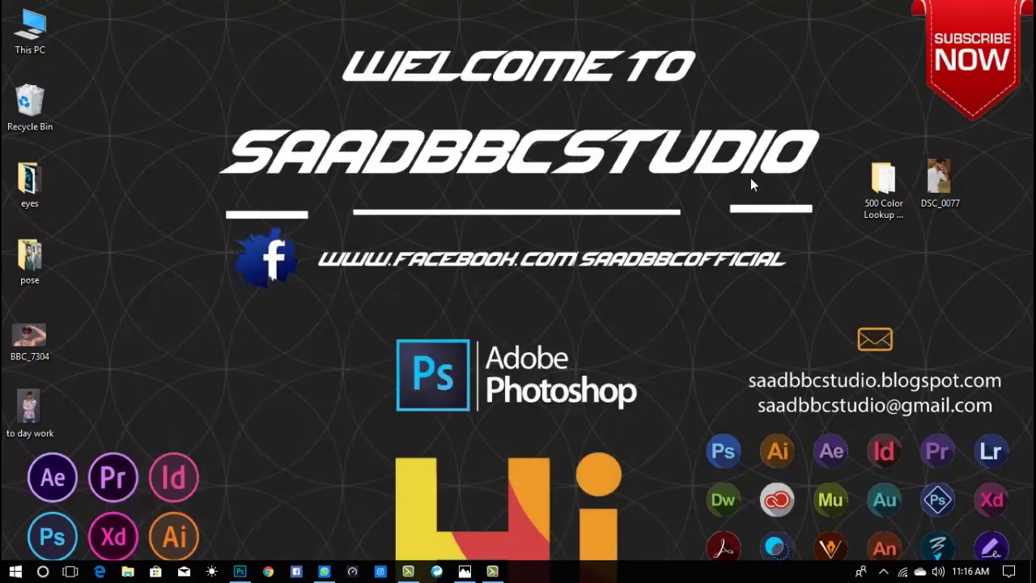